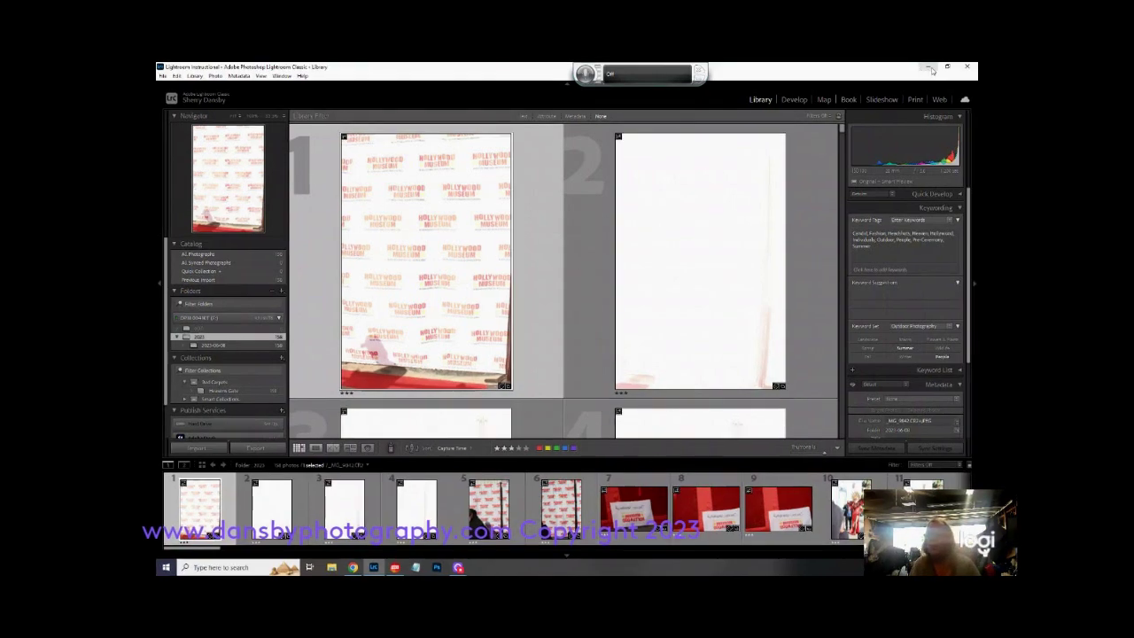
Minimize the Lightroom Classic catalog window to reveal the Windows desktop.
{"action": "left_click", "coordinate": [923, 68]}
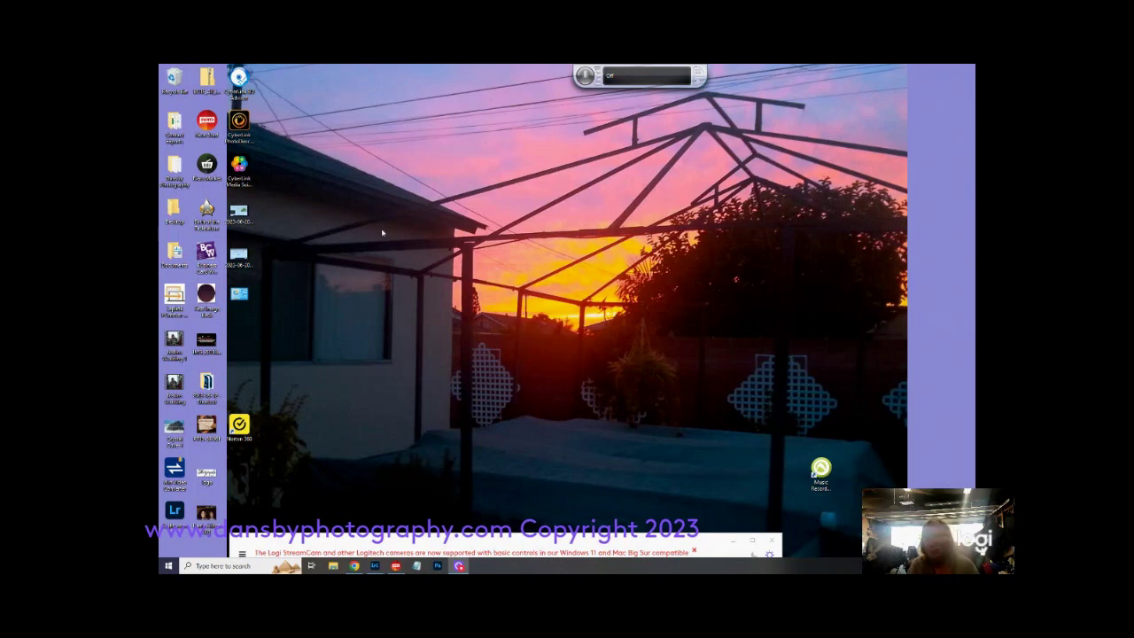
Close the Logi camera notification and restore the Lightroom Classic Library window from the taskbar.
{"action": "left_click", "coordinate": [693, 551]}
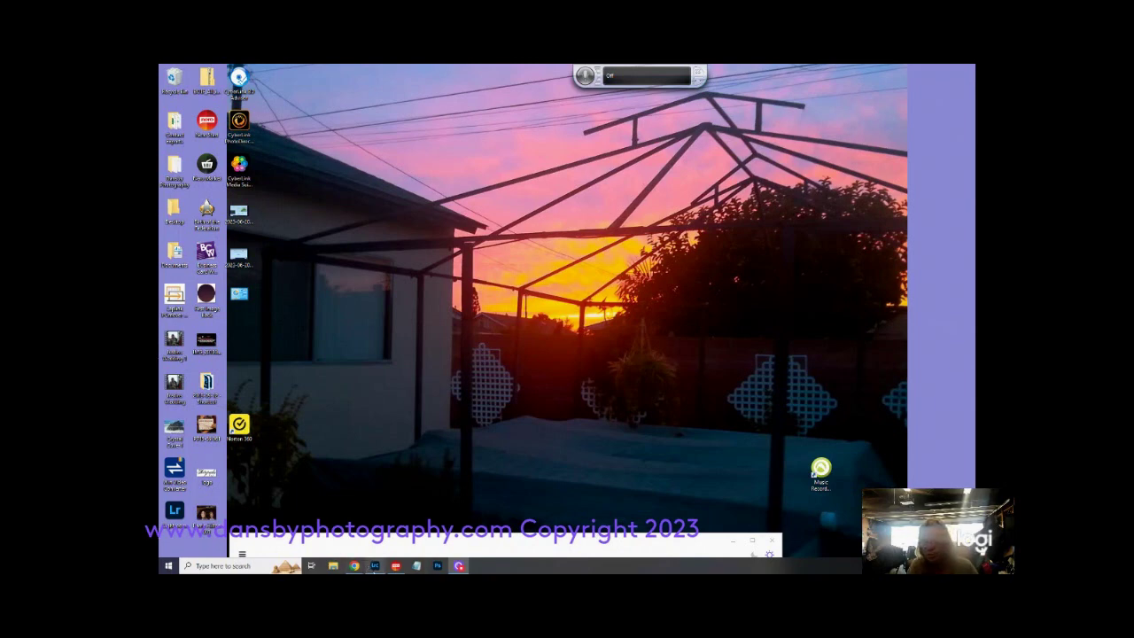
{"action": "mouse_move", "coordinate": [375, 565]}
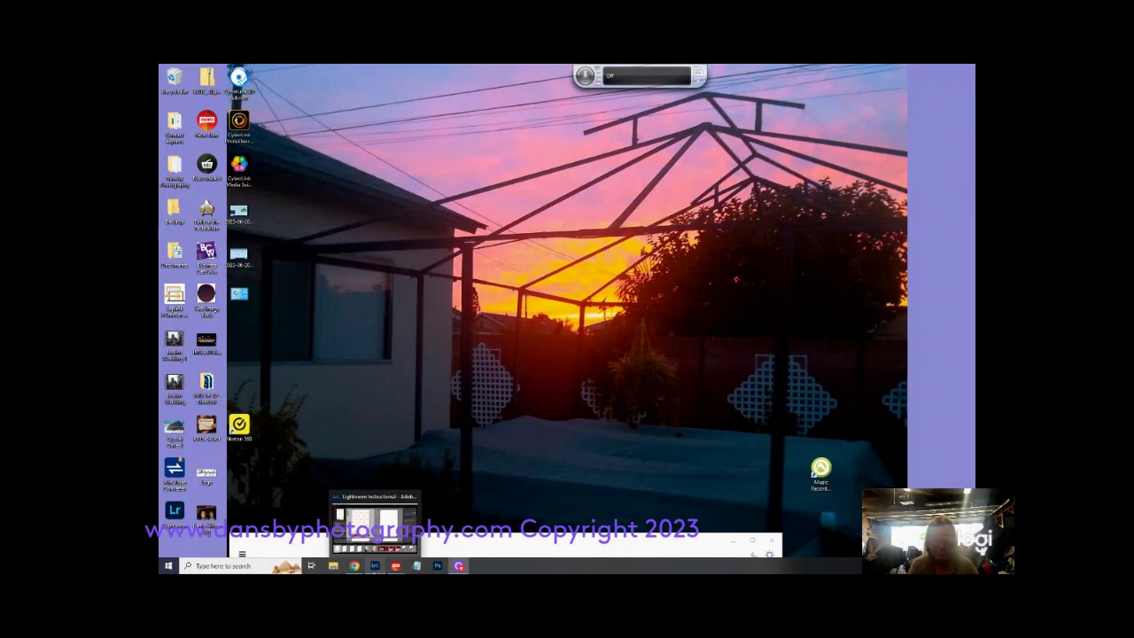
{"action": "left_click", "coordinate": [375, 525]}
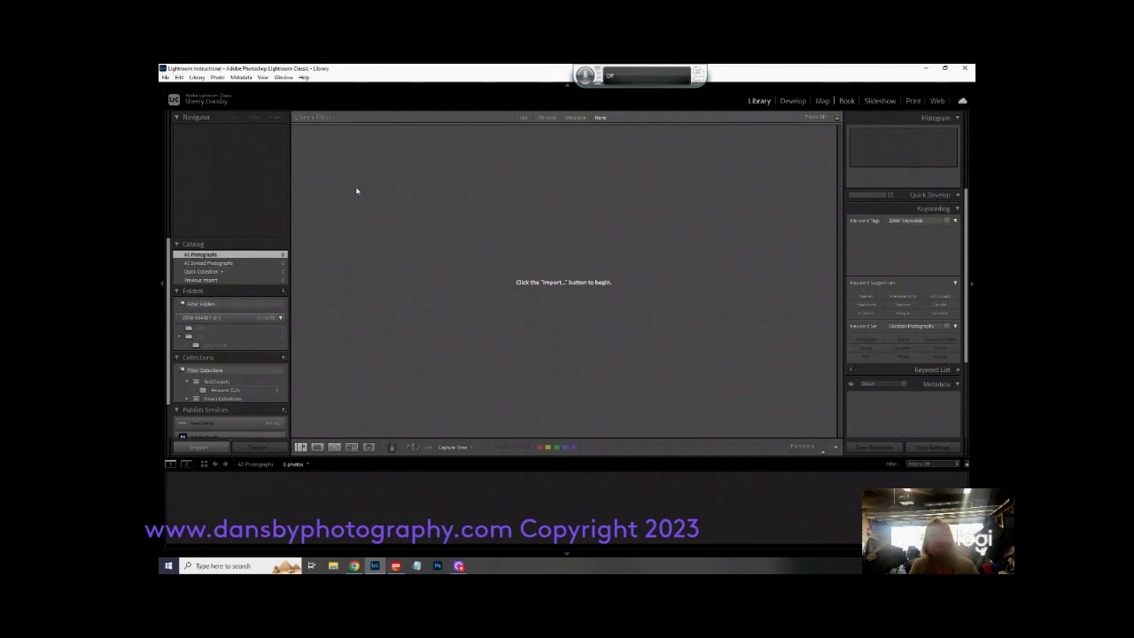
{"action": "left_click", "coordinate": [165, 77]}
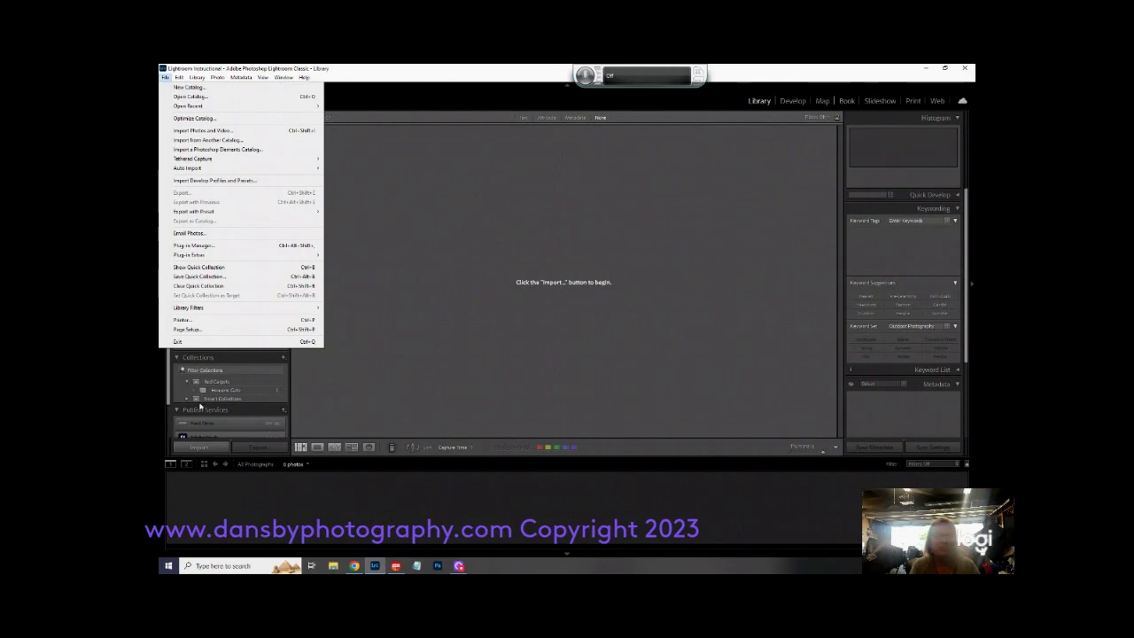
{"action": "mouse_move", "coordinate": [178, 78]}
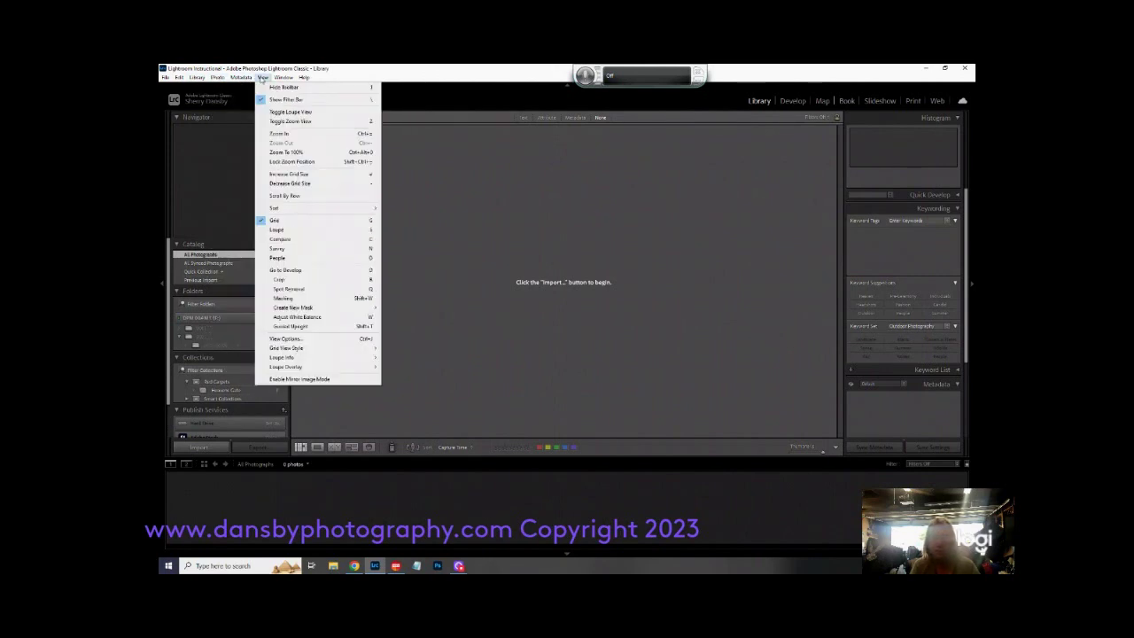
{"action": "mouse_move", "coordinate": [283, 78]}
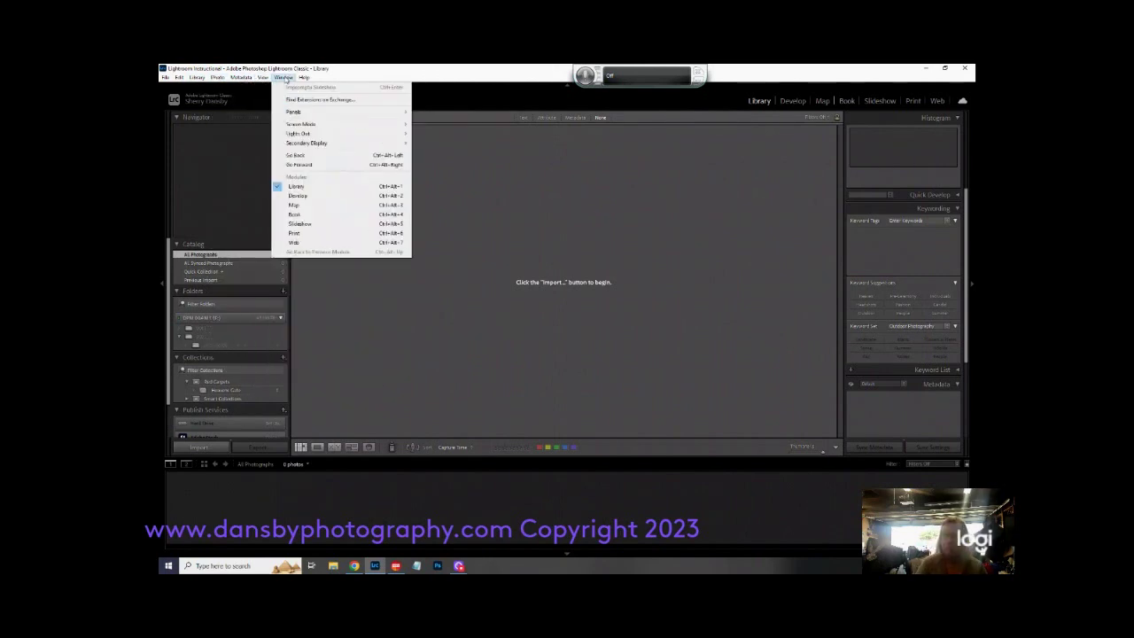
{"action": "left_click", "coordinate": [332, 78]}
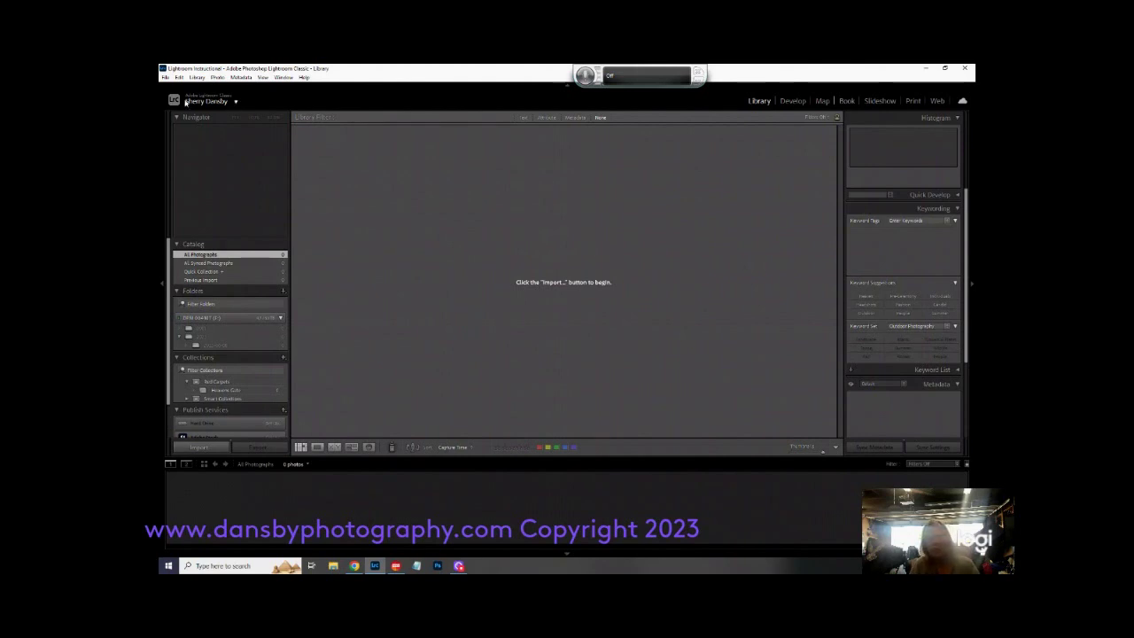
{"action": "left_click", "coordinate": [234, 101]}
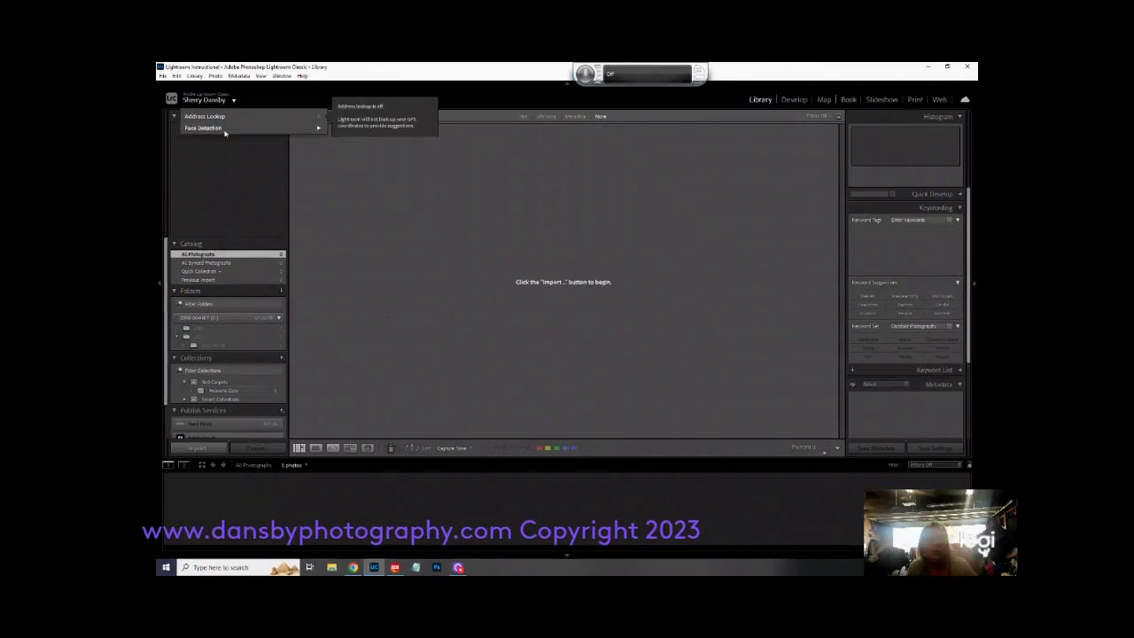
{"action": "mouse_move", "coordinate": [214, 129]}
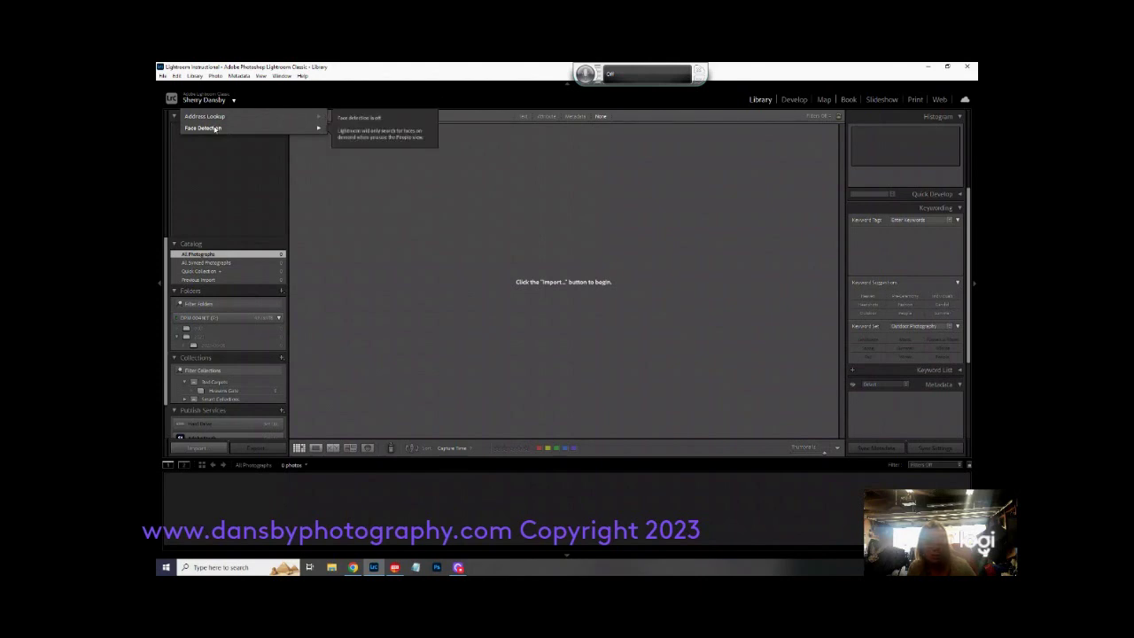
{"action": "left_click", "coordinate": [359, 71]}
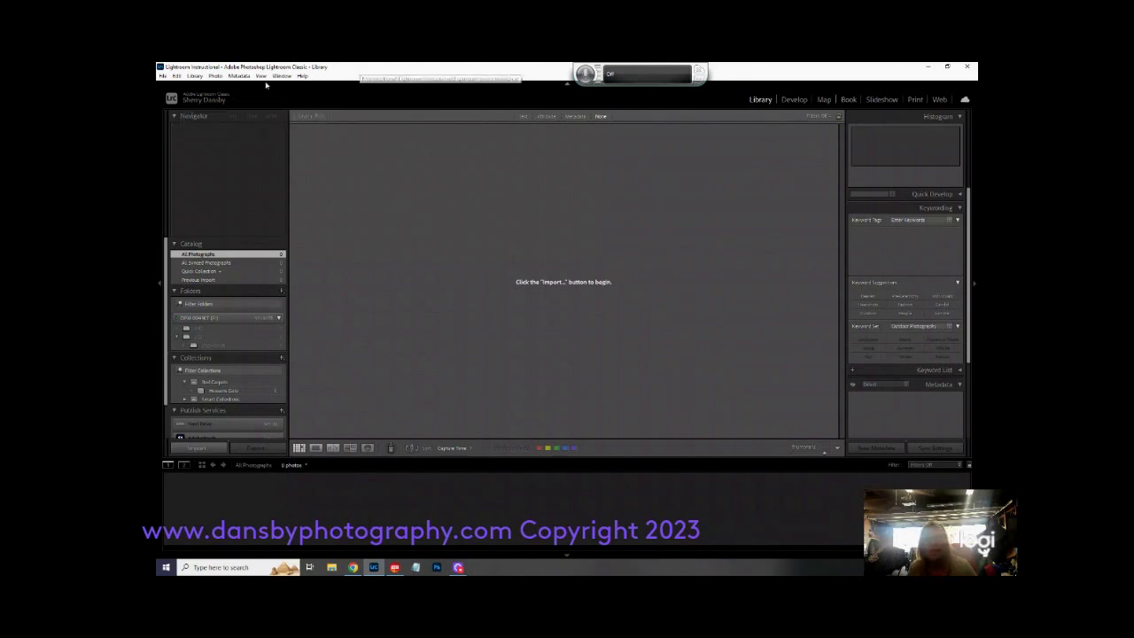
{"action": "left_click", "coordinate": [235, 101]}
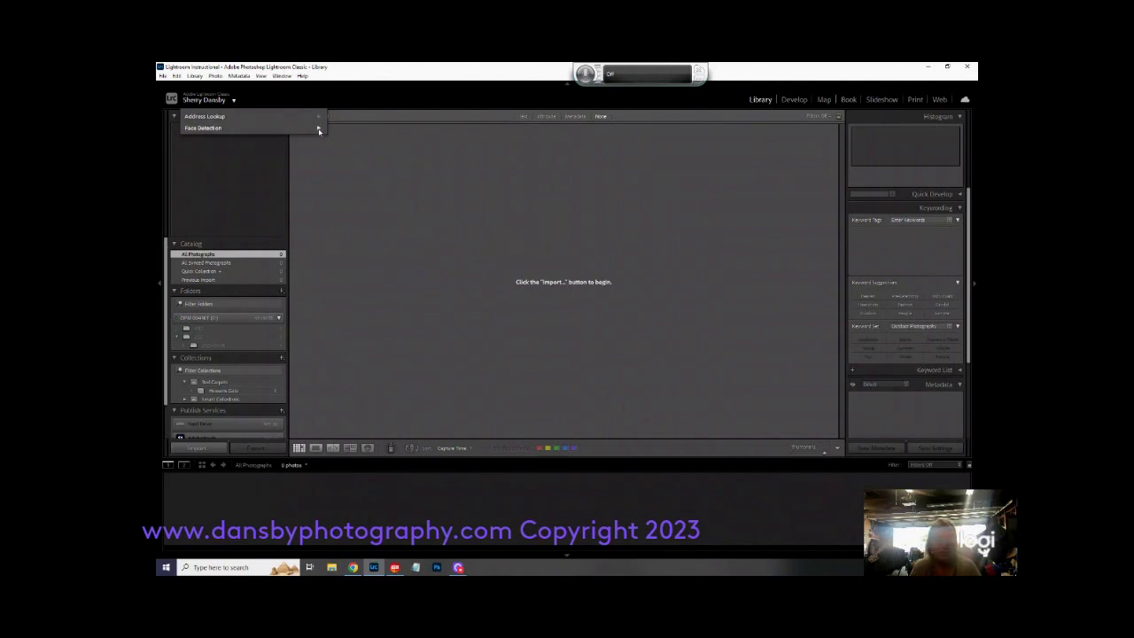
{"action": "mouse_move", "coordinate": [319, 130]}
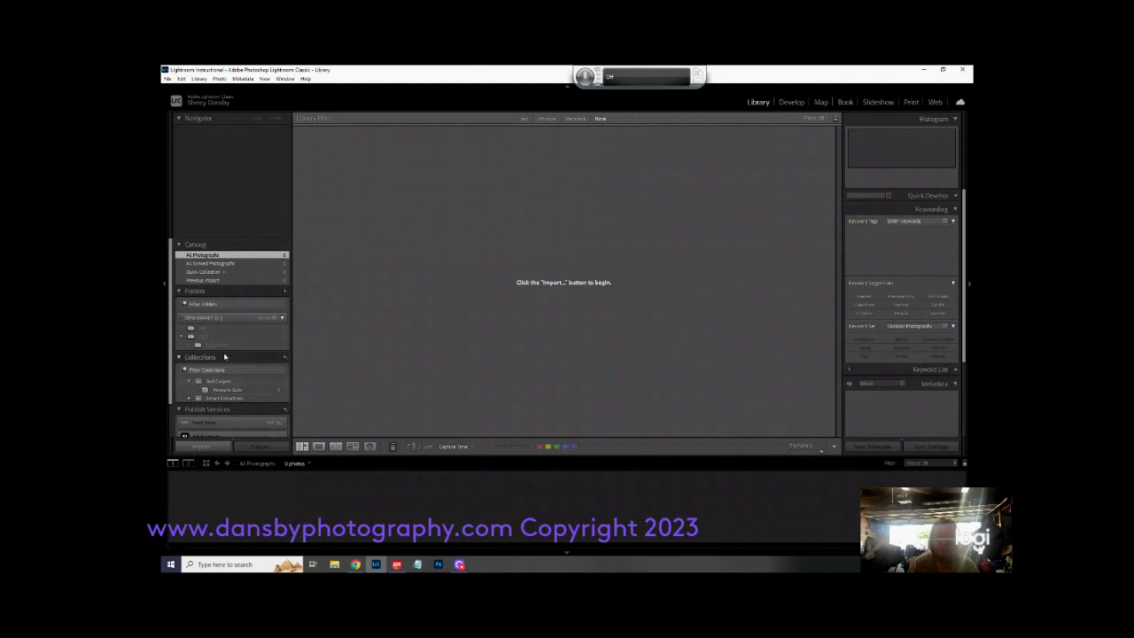
{"action": "scroll", "coordinate": [237, 346], "scroll_direction": "down", "scroll_amount": 1}
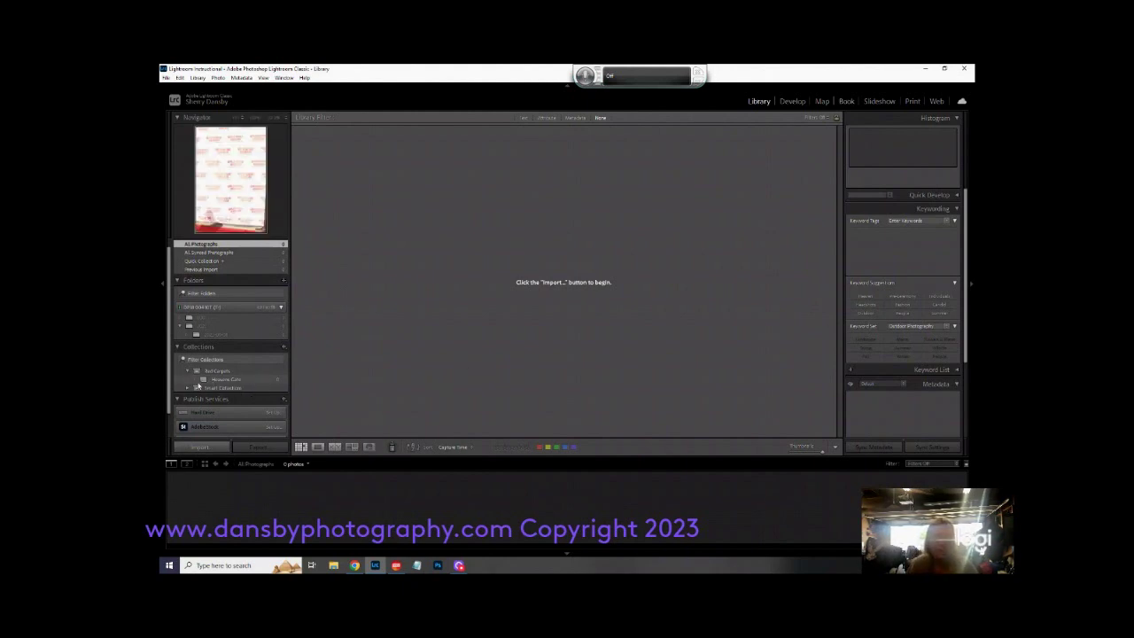
{"action": "scroll", "coordinate": [208, 414], "scroll_direction": "down", "scroll_amount": 1}
{"action": "scroll", "coordinate": [208, 413], "scroll_direction": "down", "scroll_amount": 2}
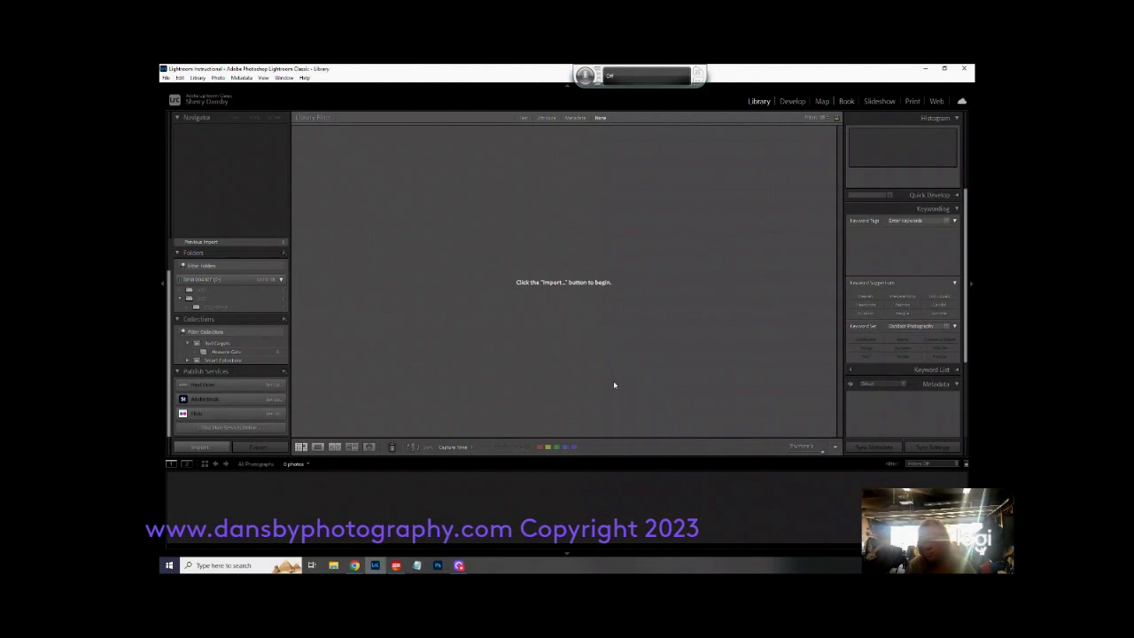
Cycle the Library Filter bar through Text, Attribute and Metadata, then set it to None.
{"action": "left_click", "coordinate": [522, 118]}
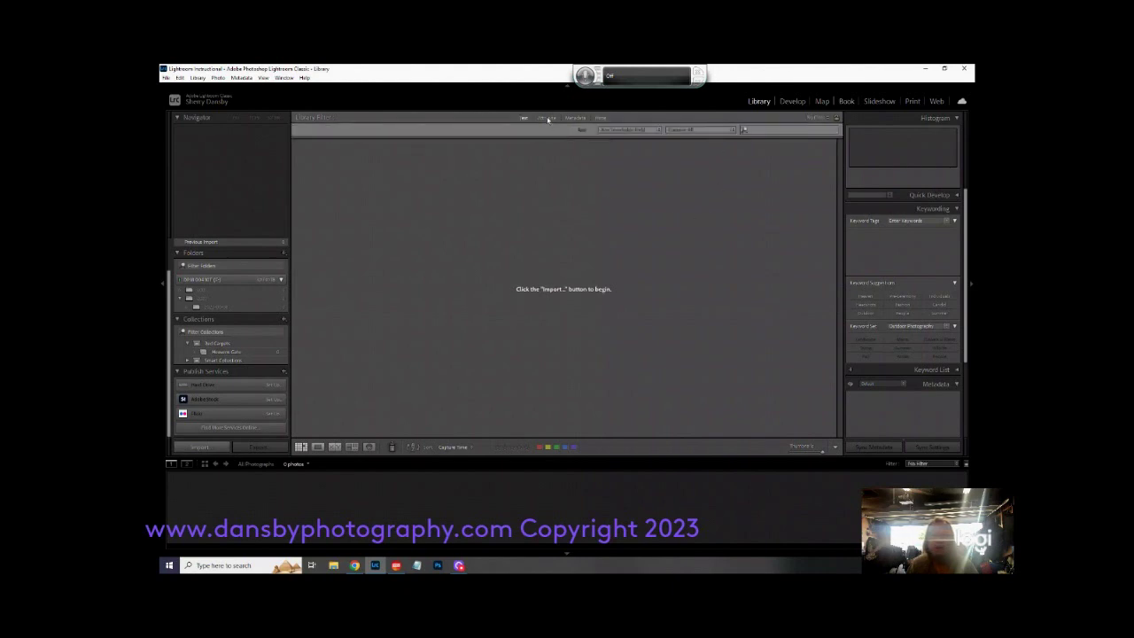
{"action": "left_click", "coordinate": [546, 117]}
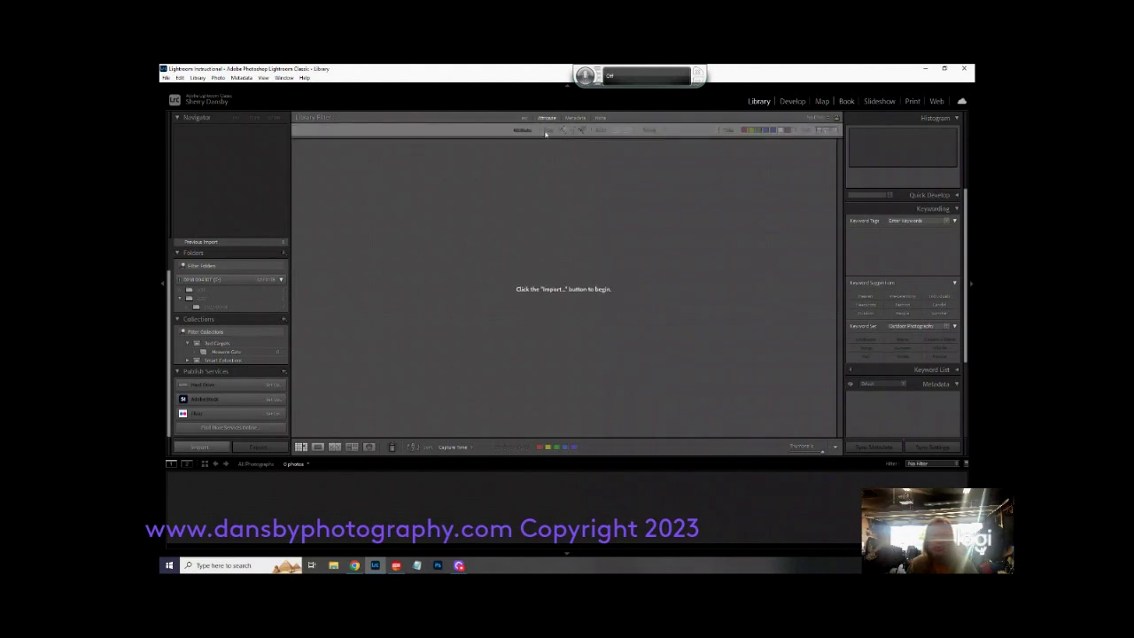
{"action": "left_click", "coordinate": [575, 117]}
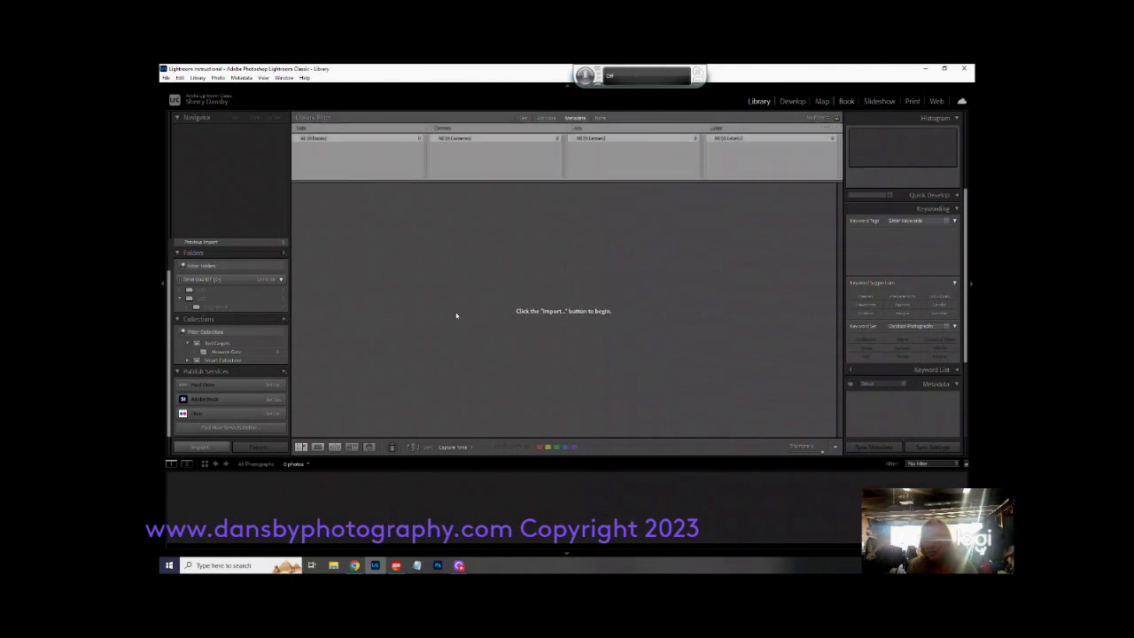
{"action": "left_click", "coordinate": [601, 118]}
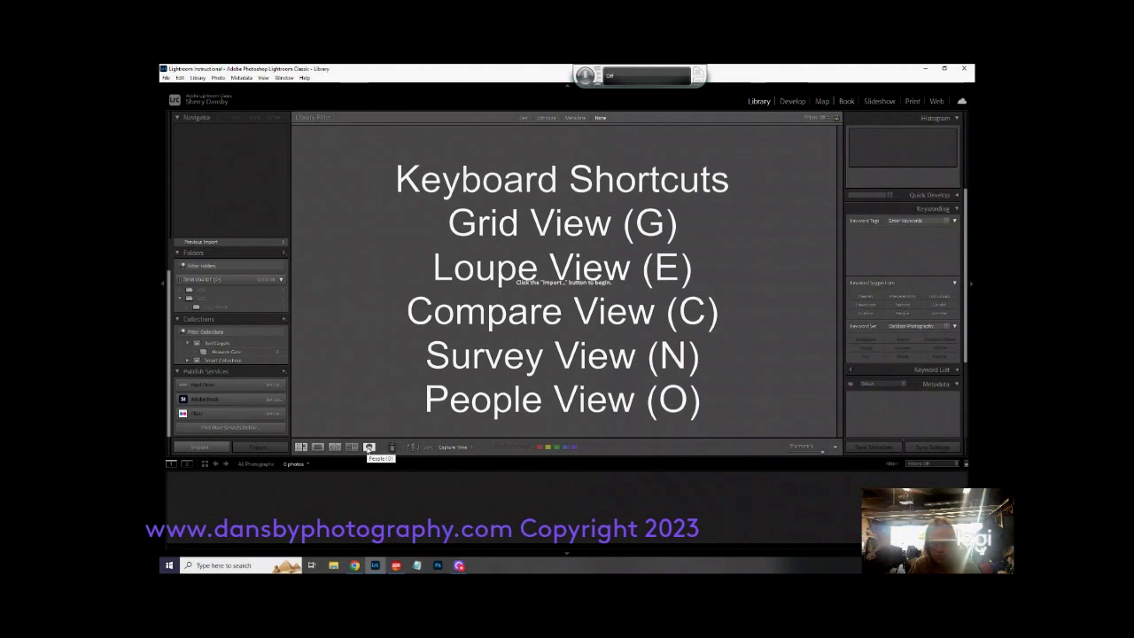
{"action": "left_click", "coordinate": [453, 447]}
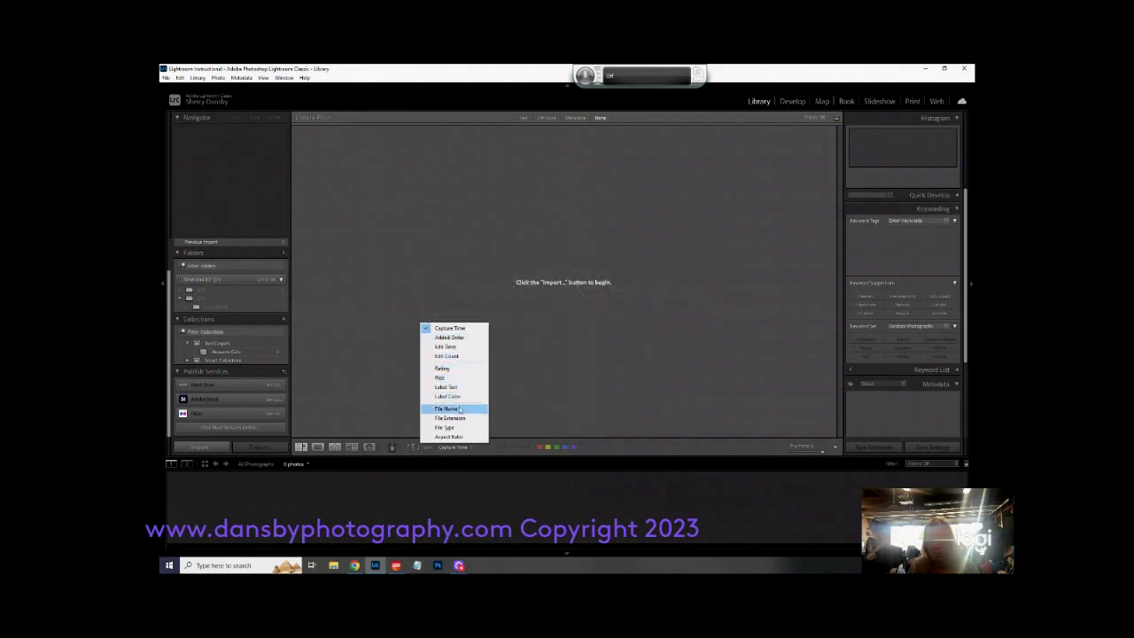
{"action": "left_click", "coordinate": [638, 446]}
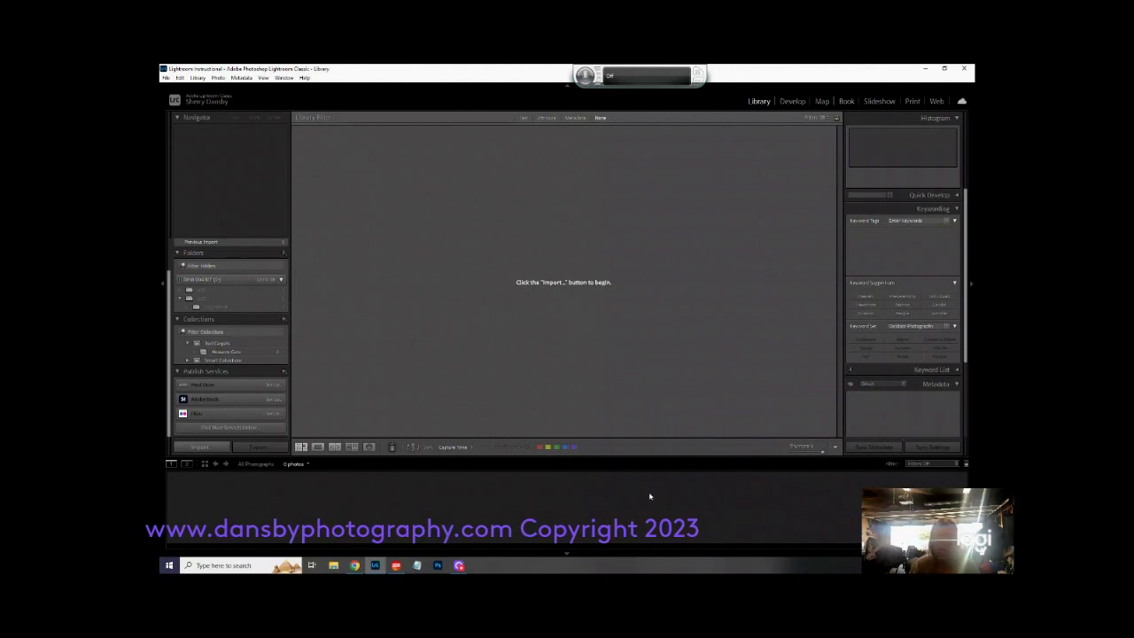
{"action": "left_click", "coordinate": [187, 465]}
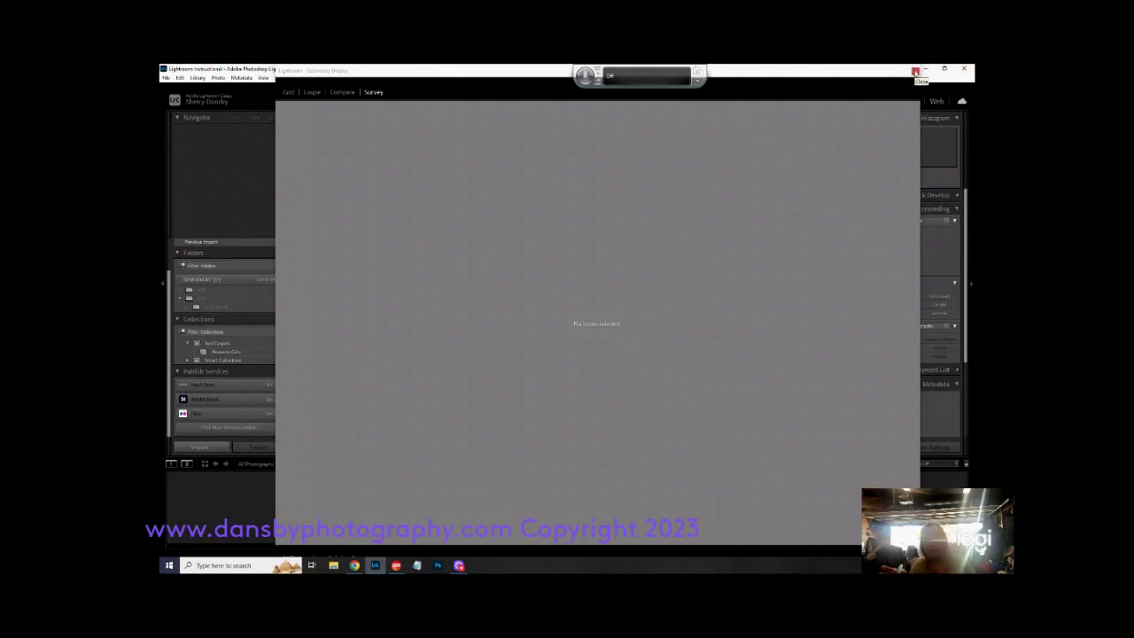
{"action": "left_click", "coordinate": [917, 73]}
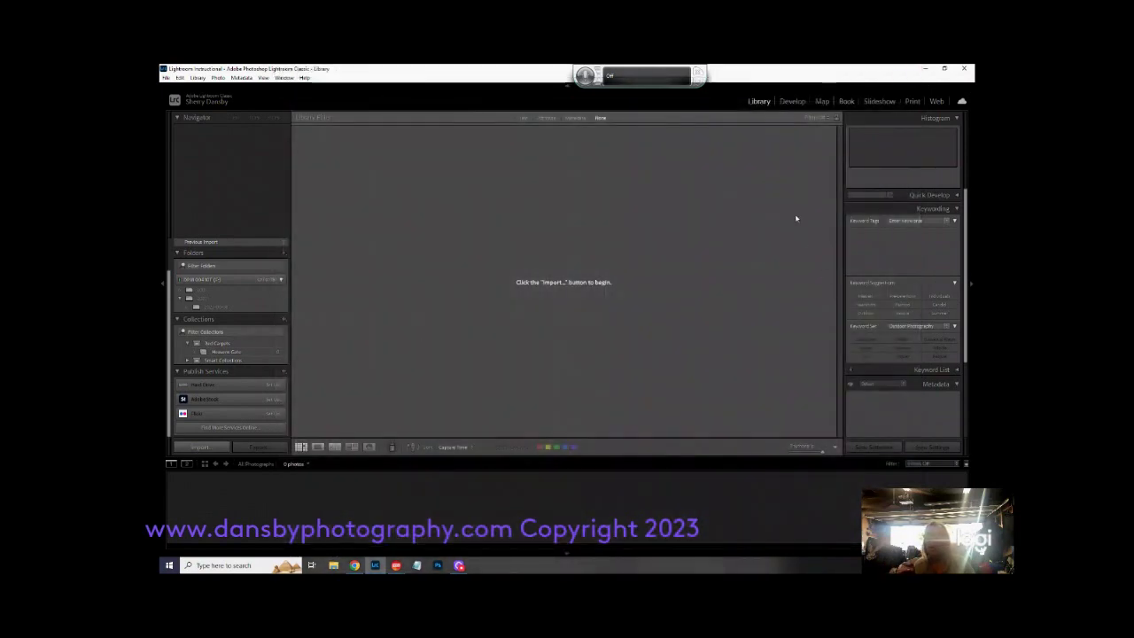
Switch to the Develop module, then head on toward the Map module.
{"action": "left_click", "coordinate": [797, 103]}
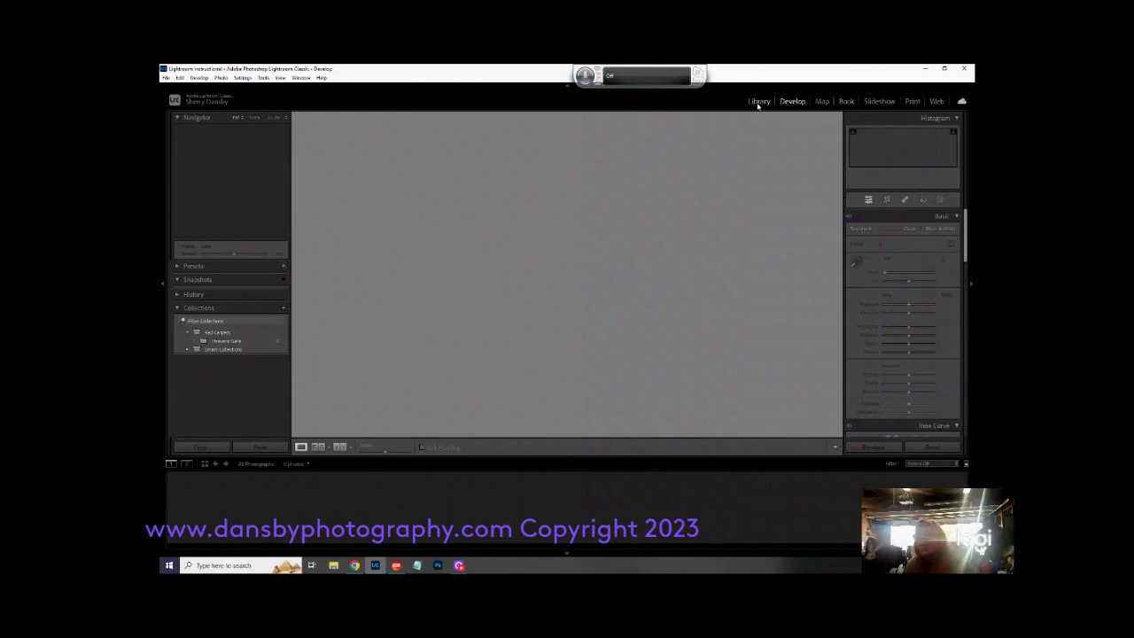
{"action": "left_click", "coordinate": [822, 101]}
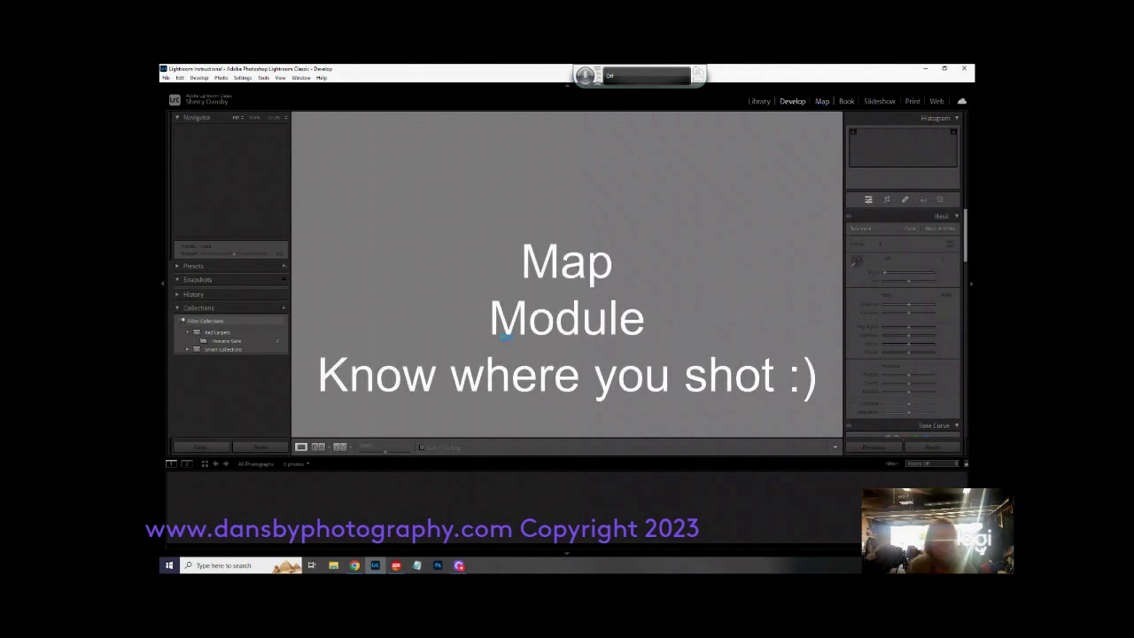
Open the Map module and zoom out until greater Los Angeles and its coastline are visible.
{"action": "left_click", "coordinate": [816, 102]}
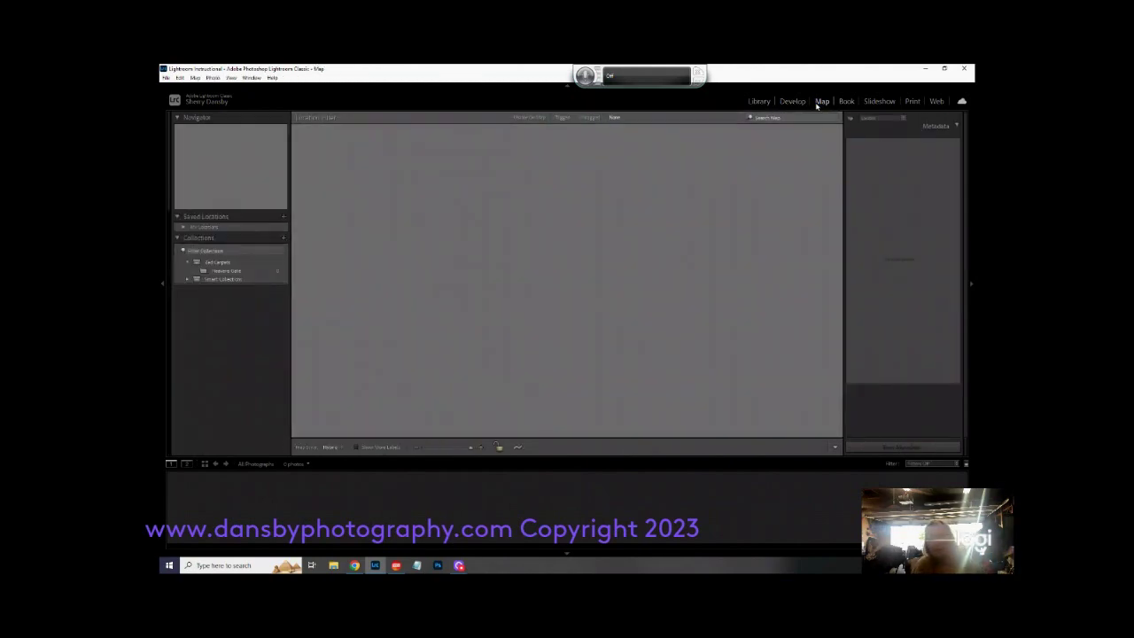
{"action": "scroll", "coordinate": [589, 251], "scroll_direction": "down", "scroll_amount": 3}
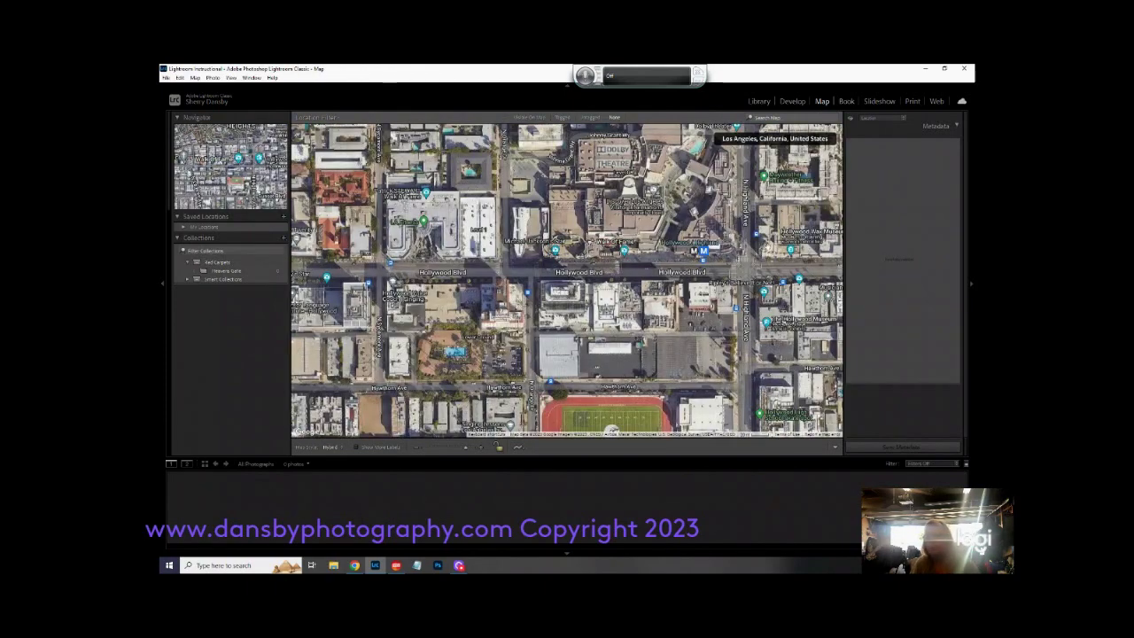
{"action": "scroll", "coordinate": [567, 280], "scroll_direction": "down", "scroll_amount": 2}
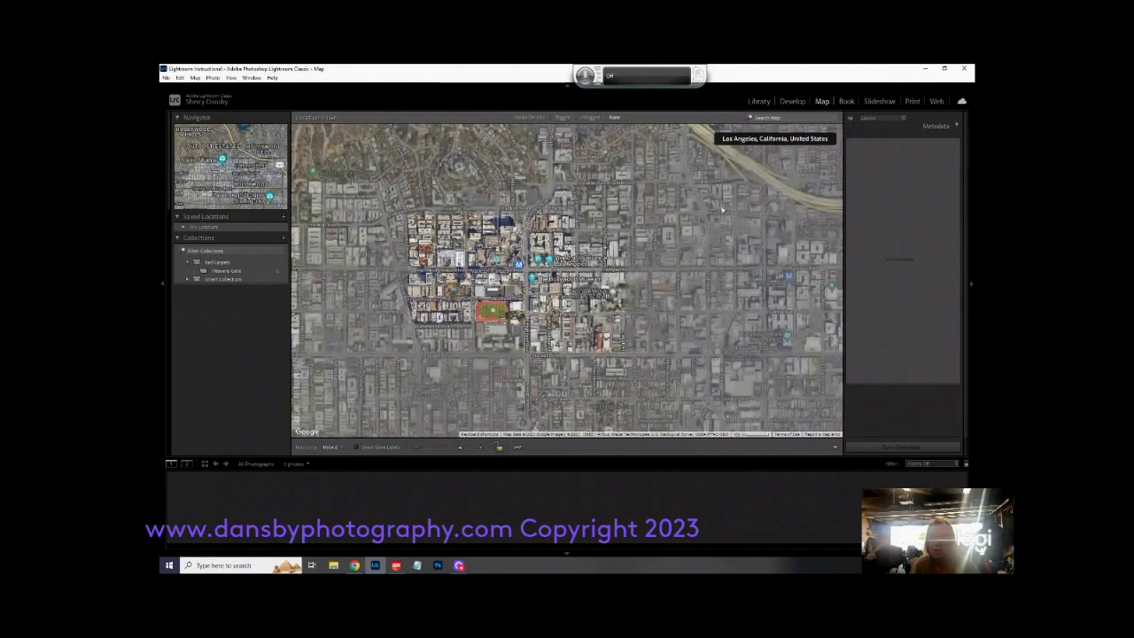
{"action": "scroll", "coordinate": [412, 259], "scroll_direction": "down", "scroll_amount": 2}
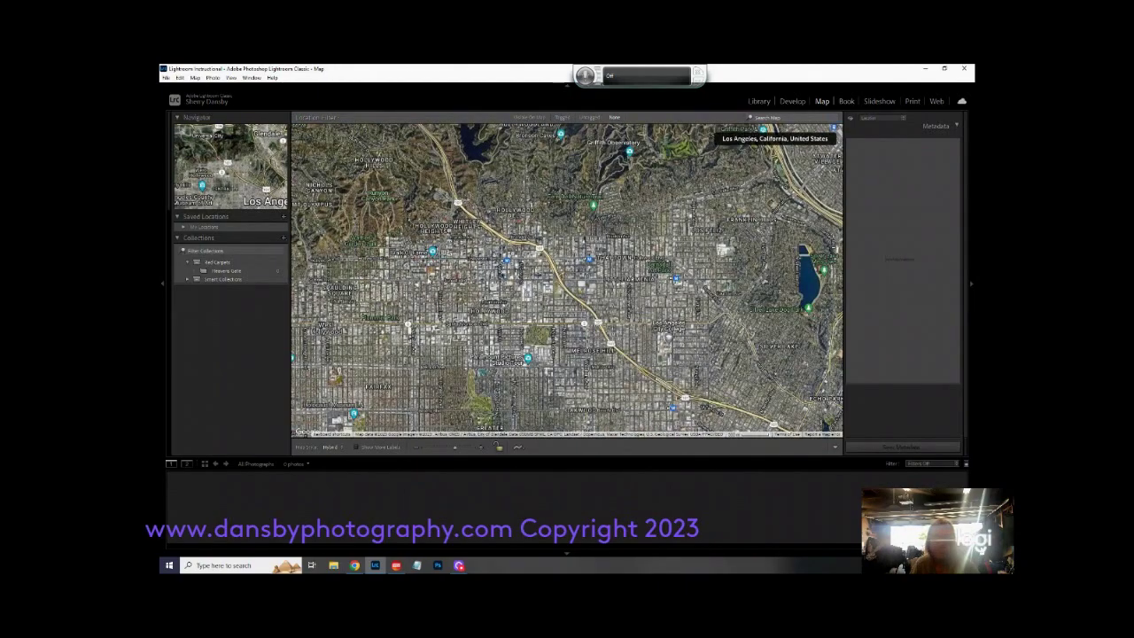
{"action": "scroll", "coordinate": [495, 306], "scroll_direction": "down", "scroll_amount": 2}
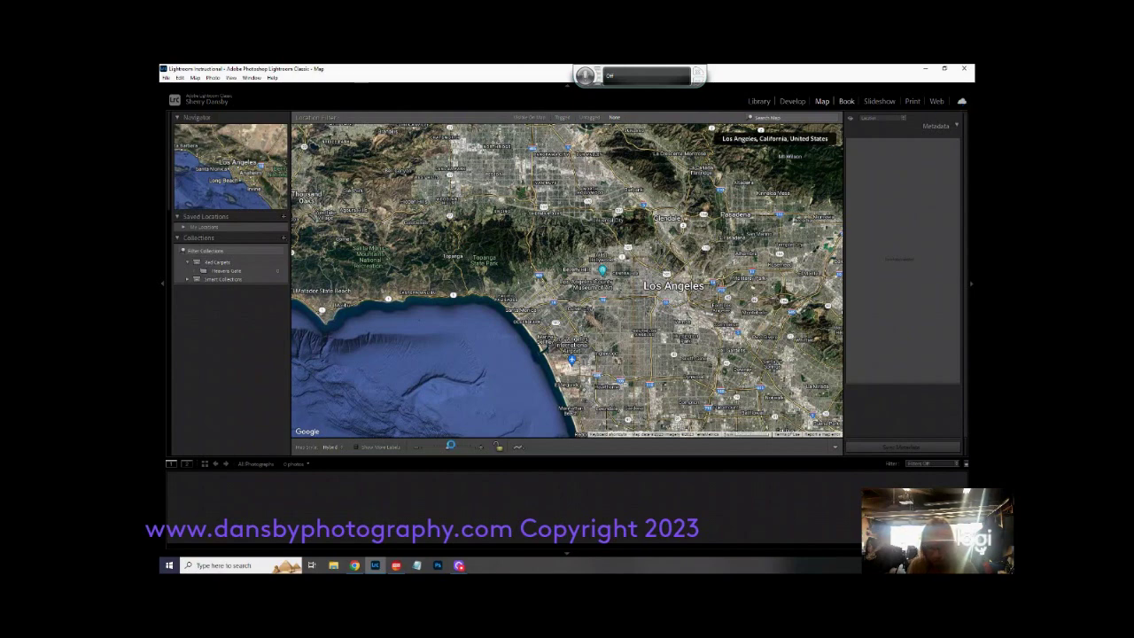
Pass through the Book module and jump to the Print module with Ctrl+Alt+6.
{"action": "left_click", "coordinate": [846, 101]}
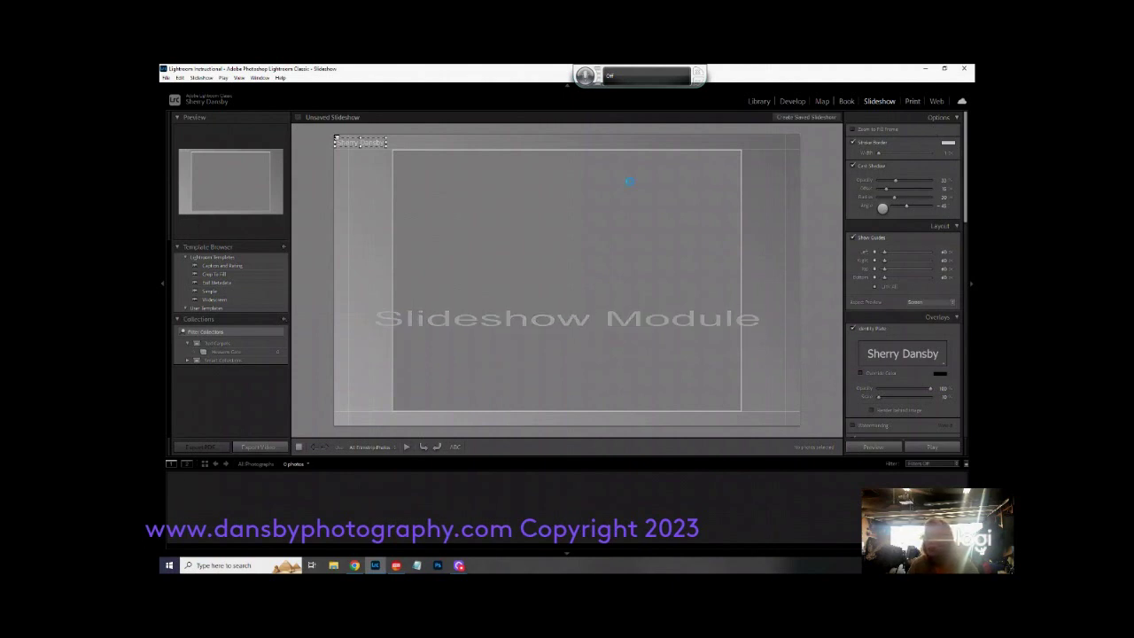
{"action": "key", "text": "ctrl+alt+6"}
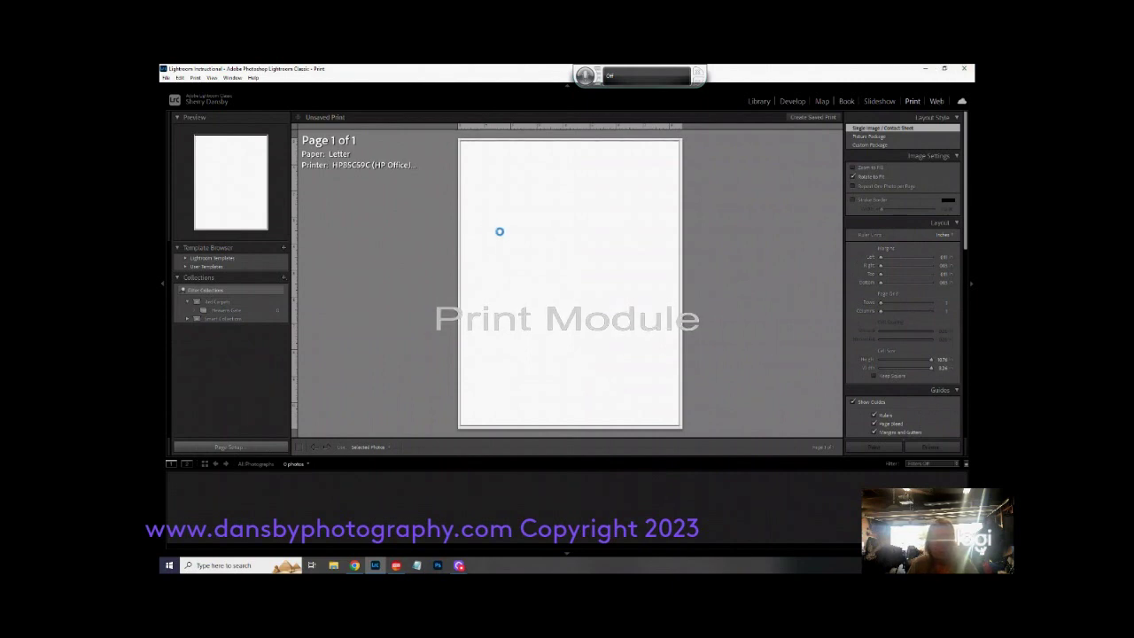
Jump to the Web module with Ctrl+Alt+7, then return to the Library module.
{"action": "key", "text": "ctrl+alt+7"}
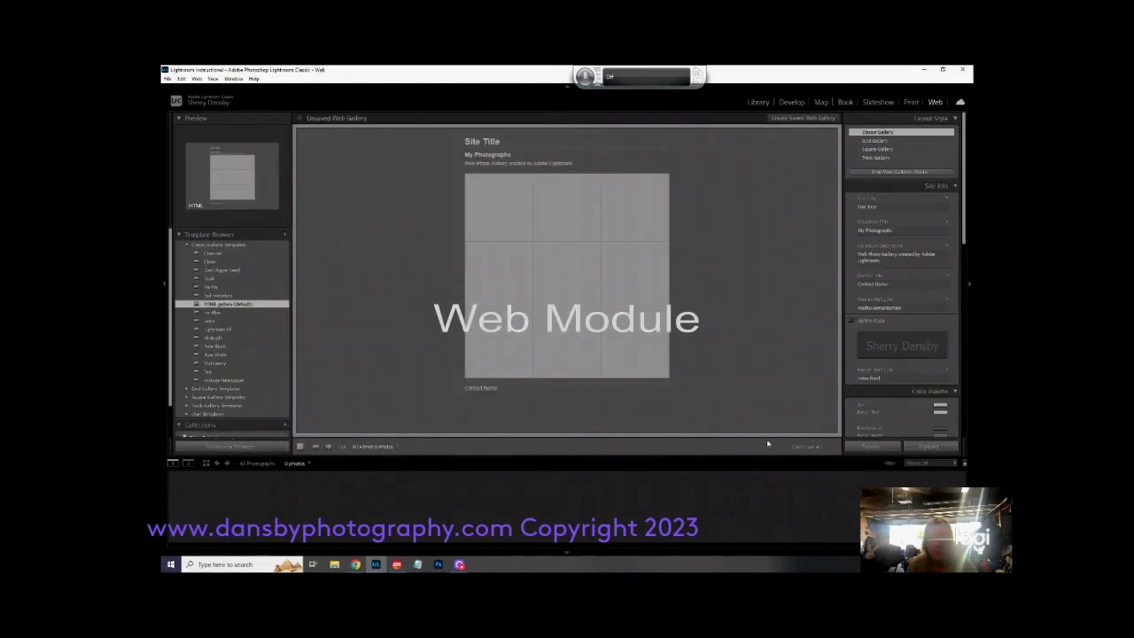
{"action": "left_click", "coordinate": [759, 103]}
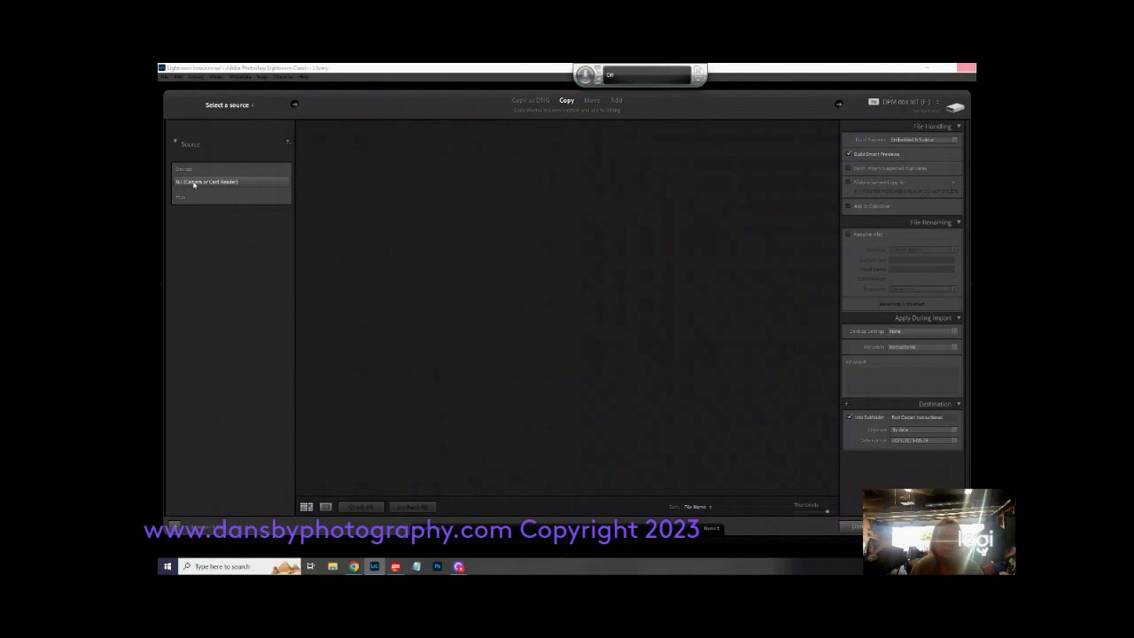
Select the camera or card reader device as the import source.
{"action": "left_click", "coordinate": [193, 183]}
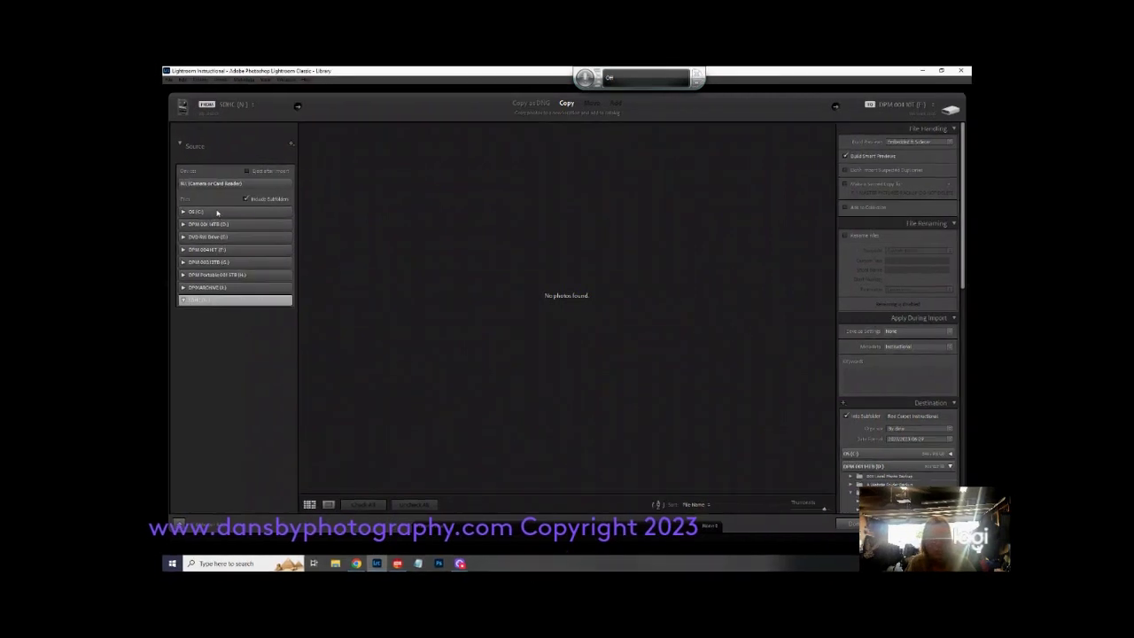
Set DVD RW Drive (E:) as the import source with Include Subfolders ticked.
{"action": "left_click", "coordinate": [288, 141]}
{"action": "left_click", "coordinate": [205, 239]}
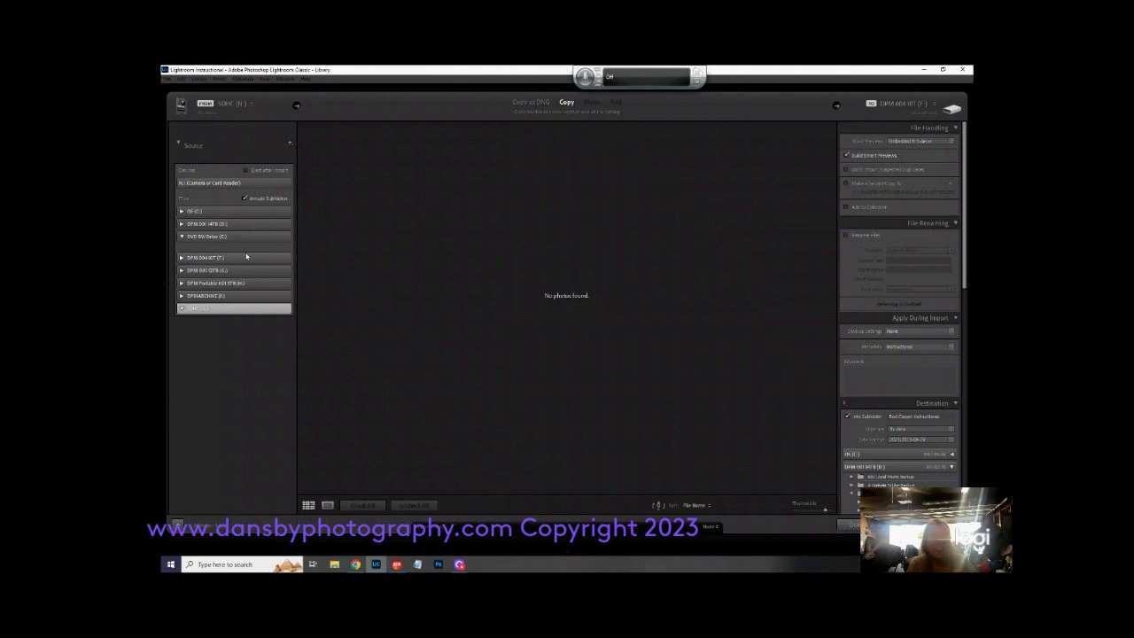
{"action": "left_click", "coordinate": [205, 238]}
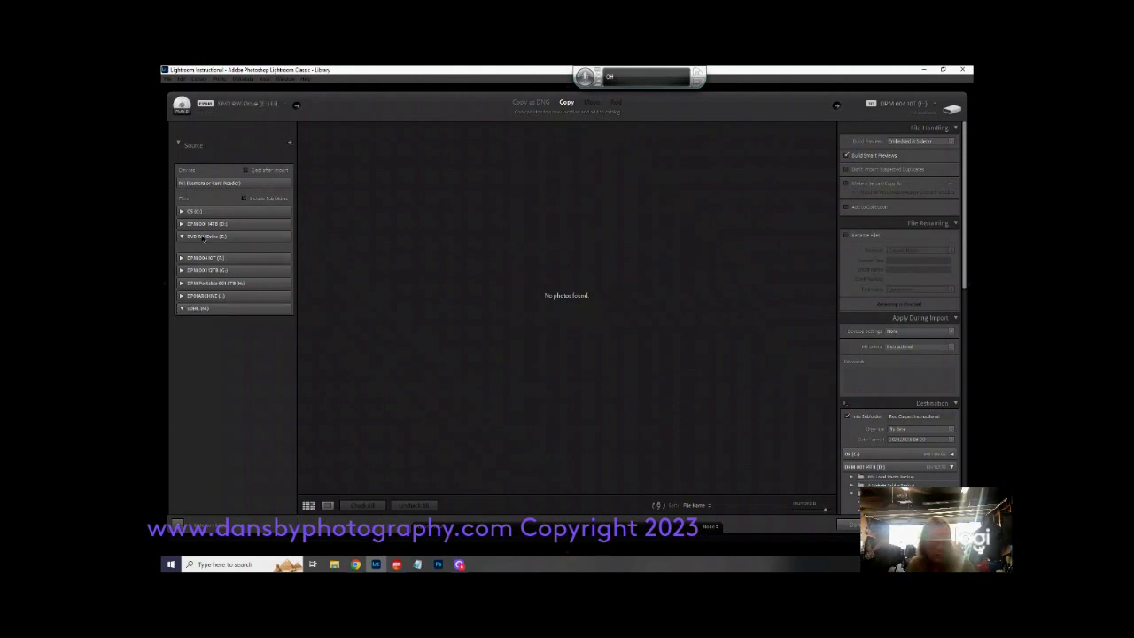
{"action": "left_click", "coordinate": [243, 198]}
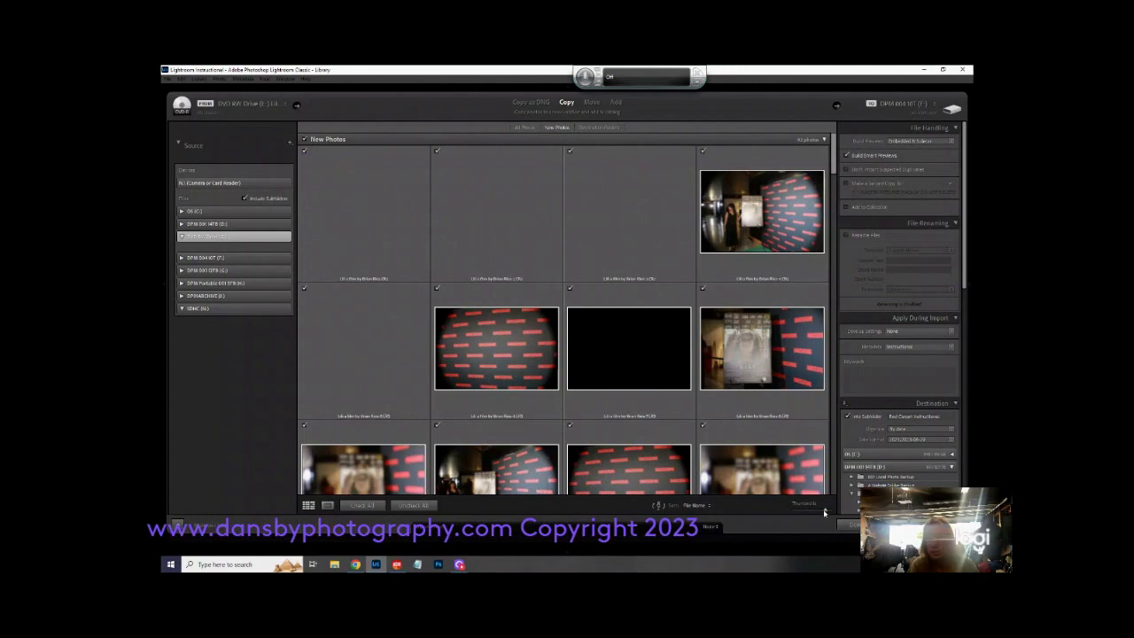
Shrink the import thumbnails with the slider so more DVD photos fit, closing a stray clock flyout.
{"action": "left_click_drag", "start_coordinate": [825, 512], "coordinate": [802, 511]}
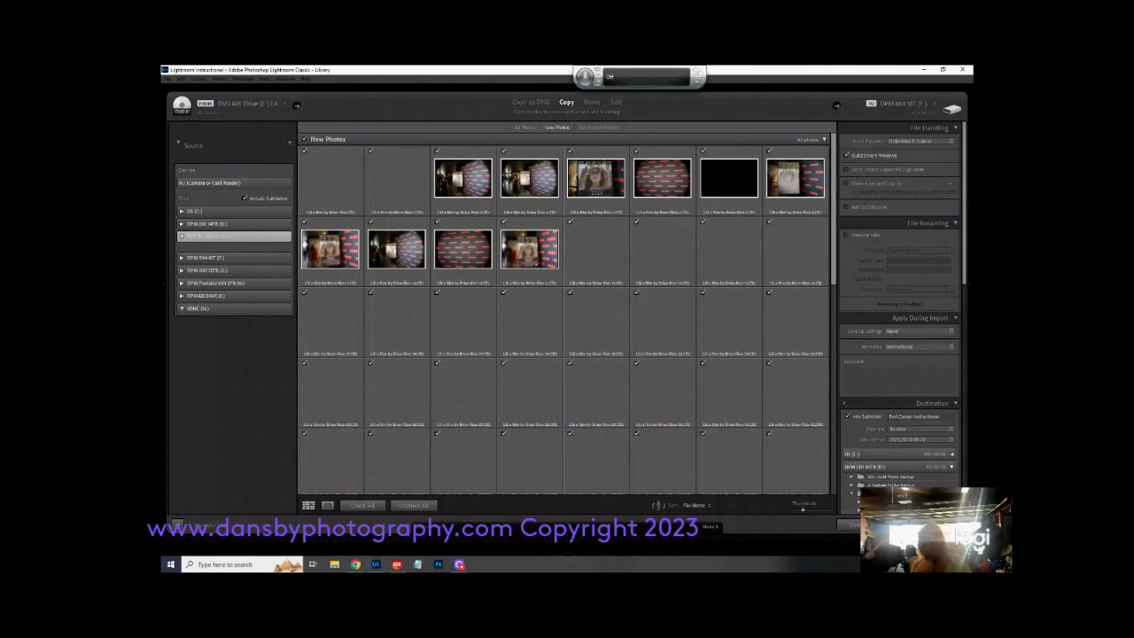
{"action": "key", "text": "super+alt+d"}
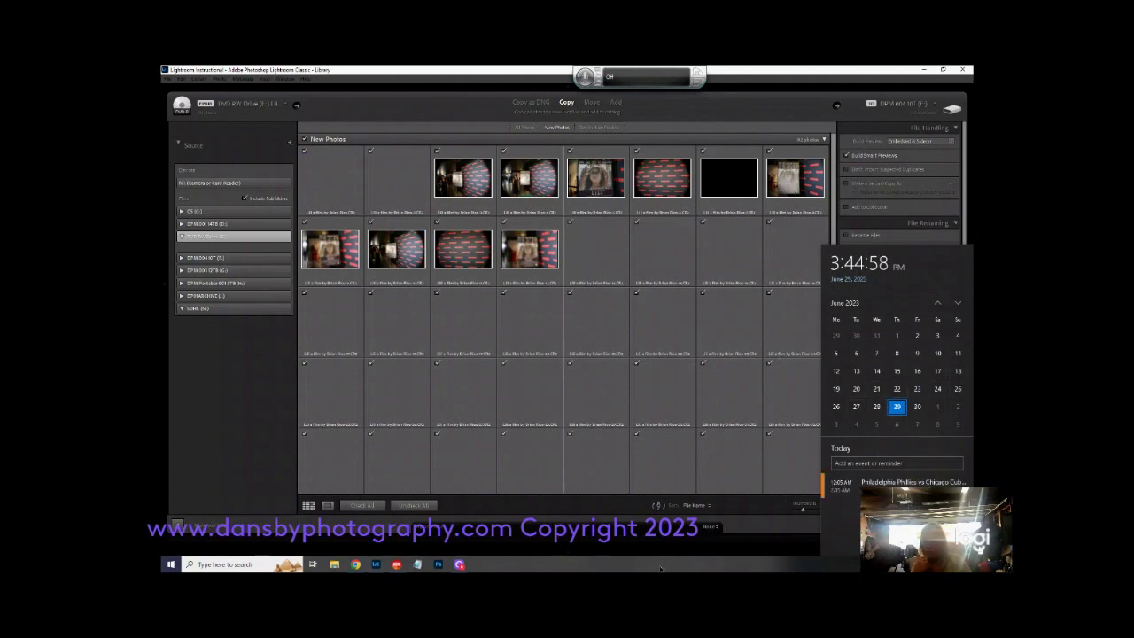
{"action": "key", "text": "Escape"}
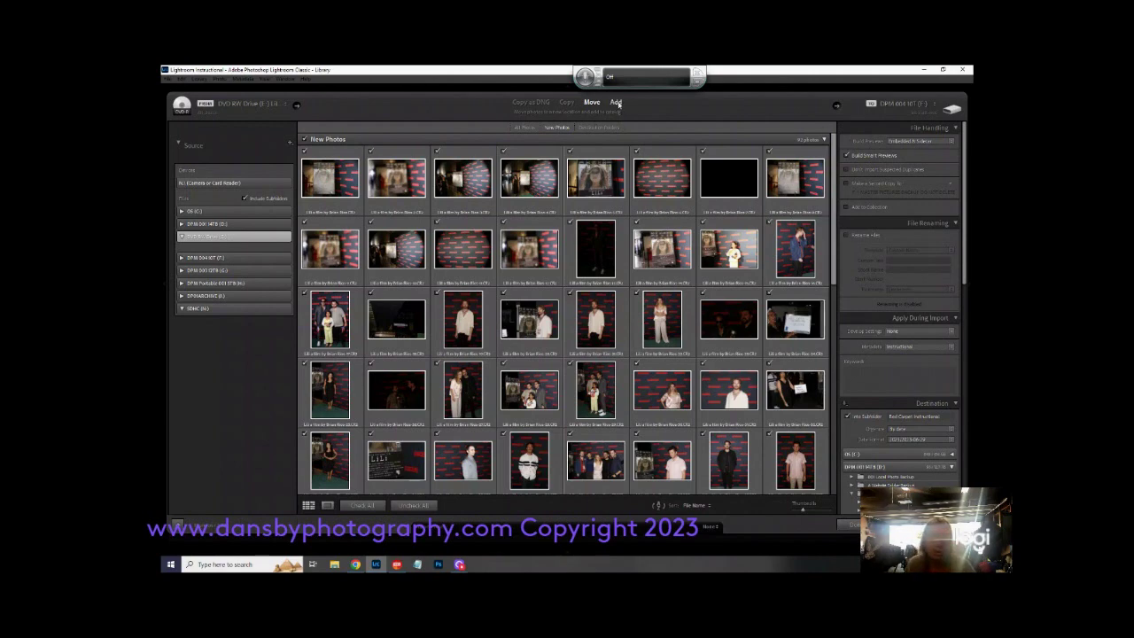
Compare the Add mode, then set the import back to Copy to the destination drive.
{"action": "left_click", "coordinate": [615, 102]}
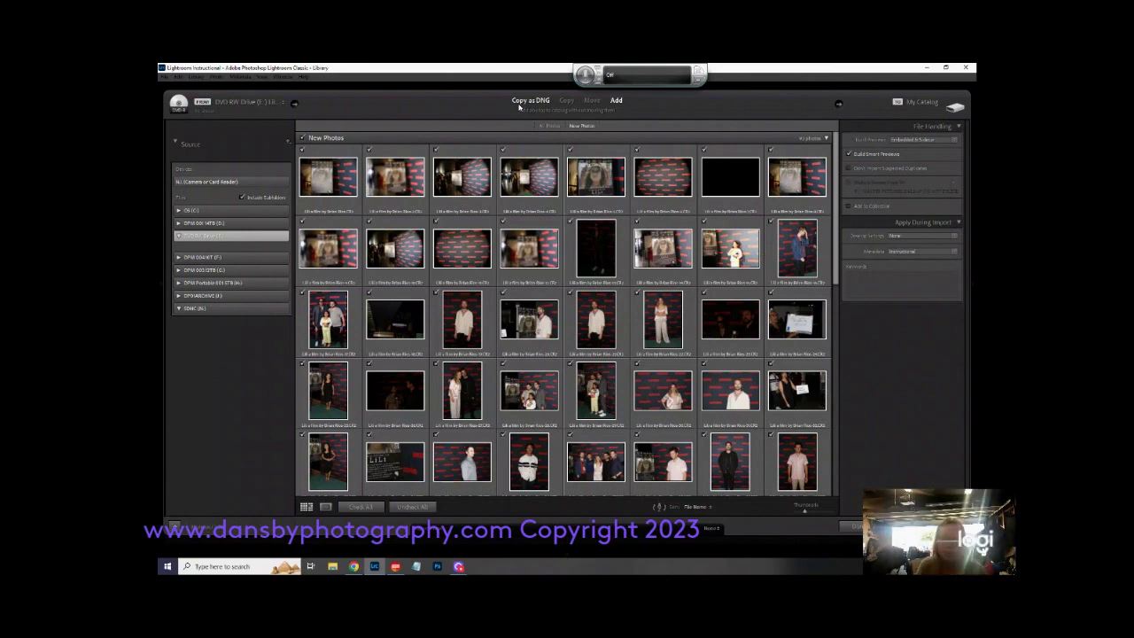
{"action": "left_click", "coordinate": [567, 103]}
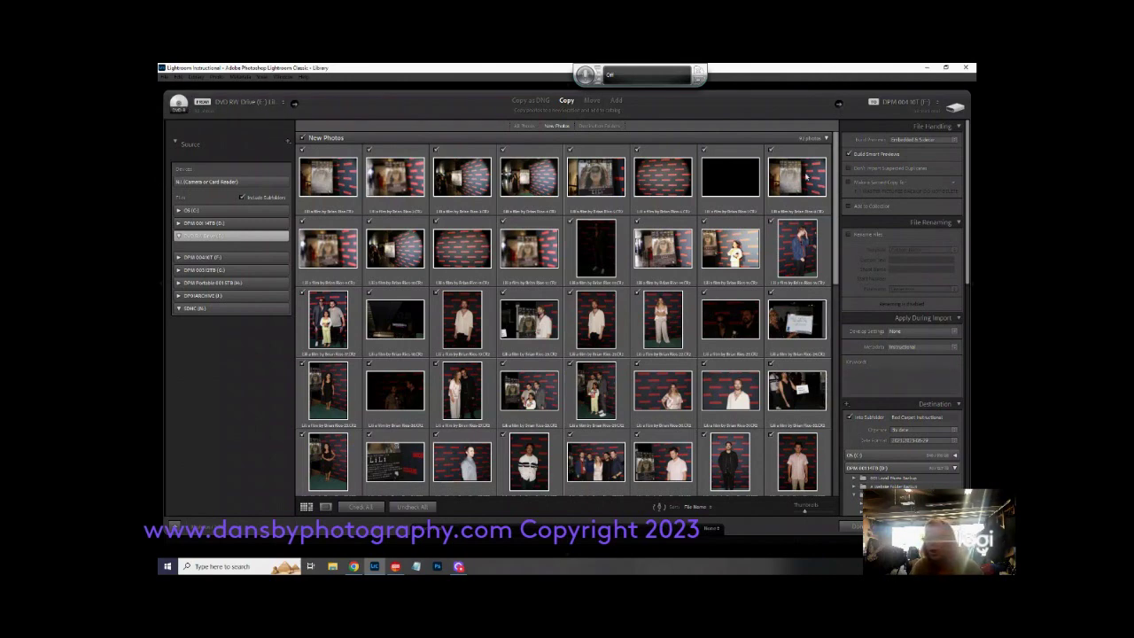
{"action": "scroll", "coordinate": [483, 189], "scroll_direction": "down", "scroll_amount": 3}
{"action": "scroll", "coordinate": [483, 189], "scroll_direction": "down", "scroll_amount": 1}
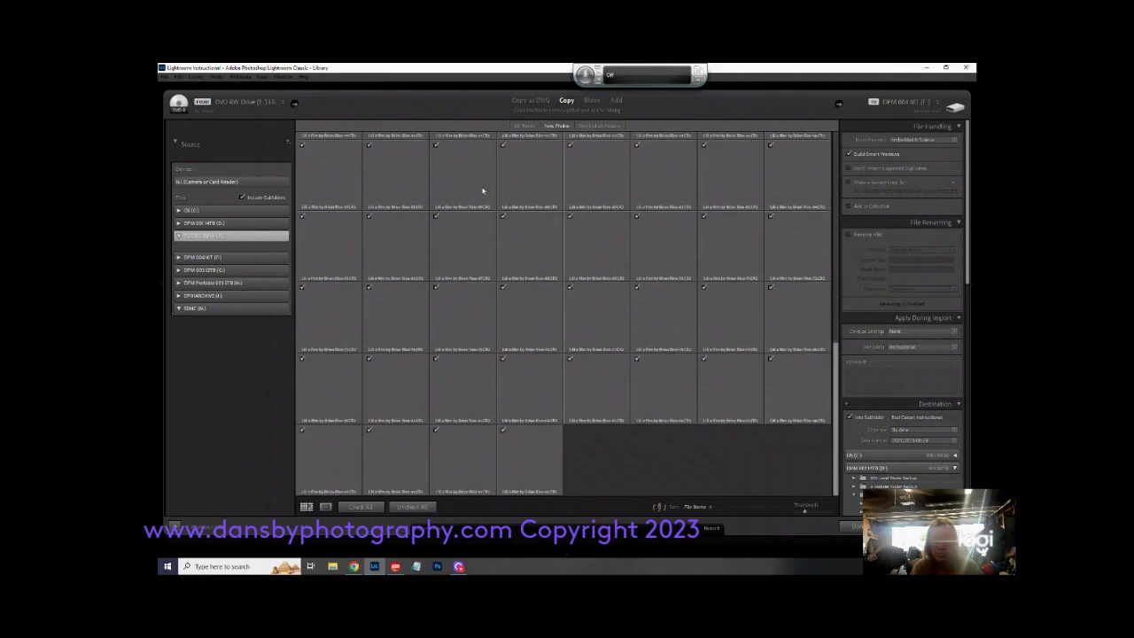
{"action": "scroll", "coordinate": [482, 188], "scroll_direction": "down", "scroll_amount": 3}
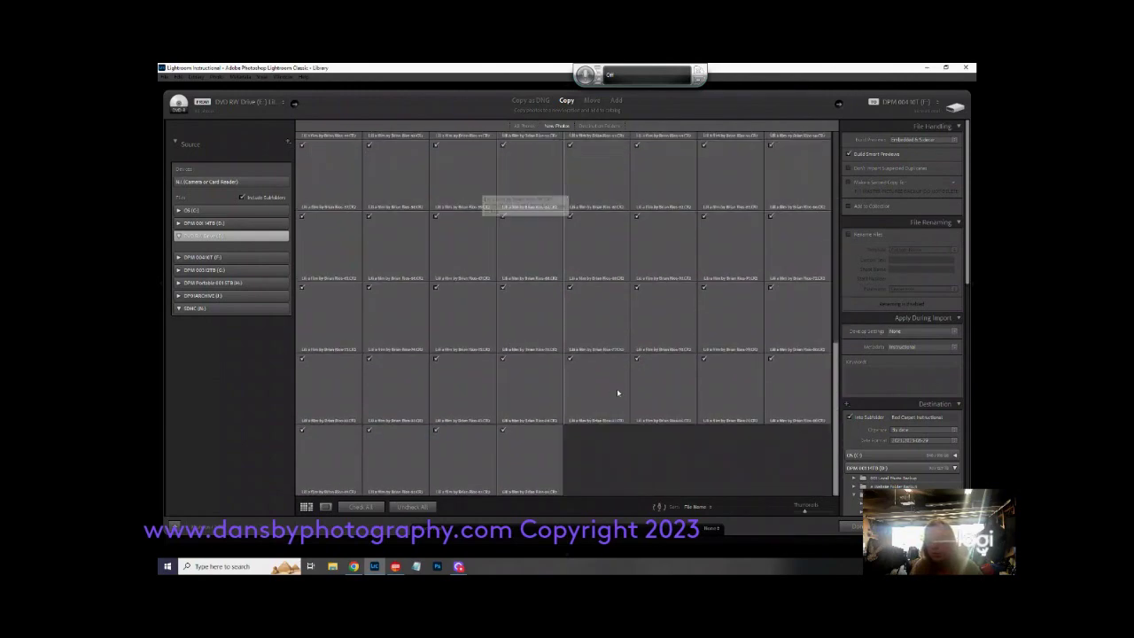
{"action": "scroll", "coordinate": [726, 315], "scroll_direction": "up", "scroll_amount": 1}
{"action": "scroll", "coordinate": [727, 319], "scroll_direction": "up", "scroll_amount": 1}
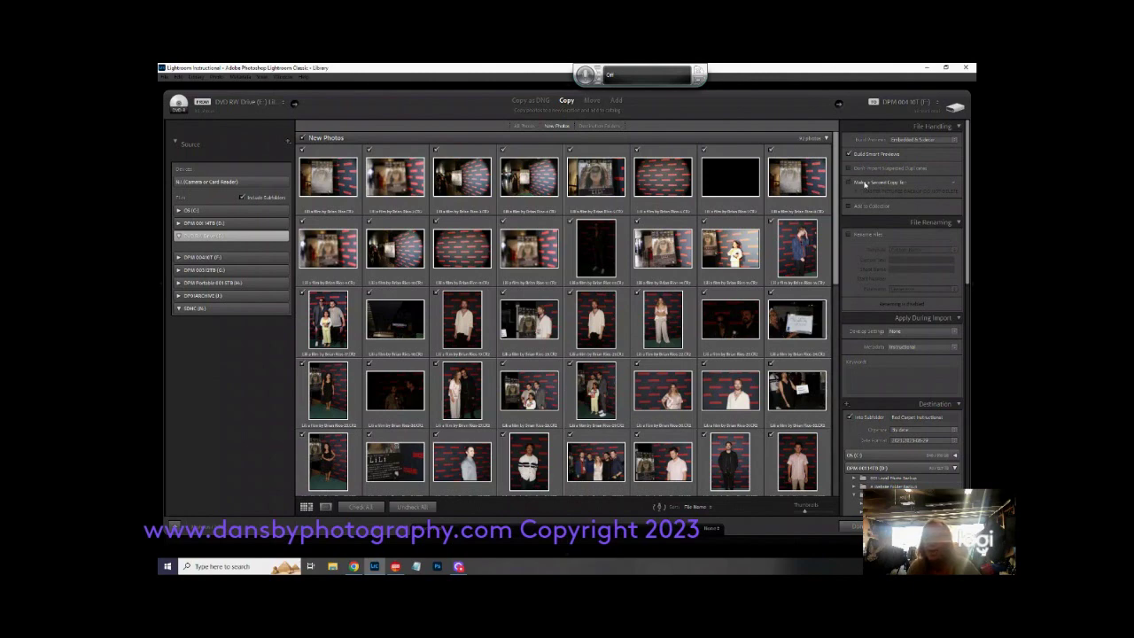
{"action": "left_click", "coordinate": [864, 183]}
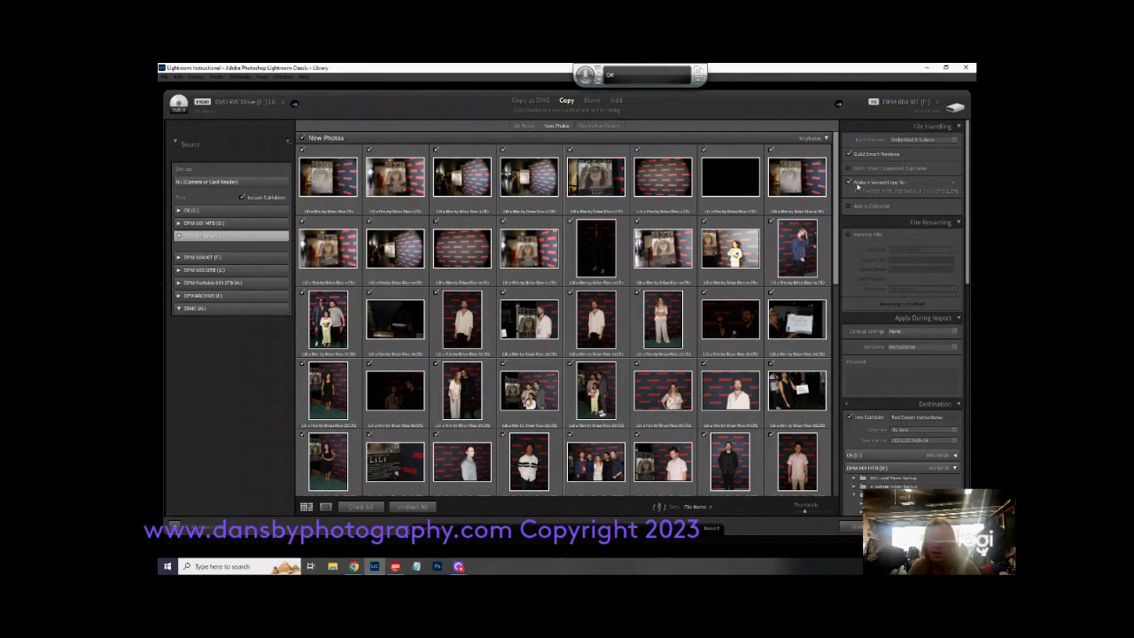
{"action": "left_click", "coordinate": [849, 183]}
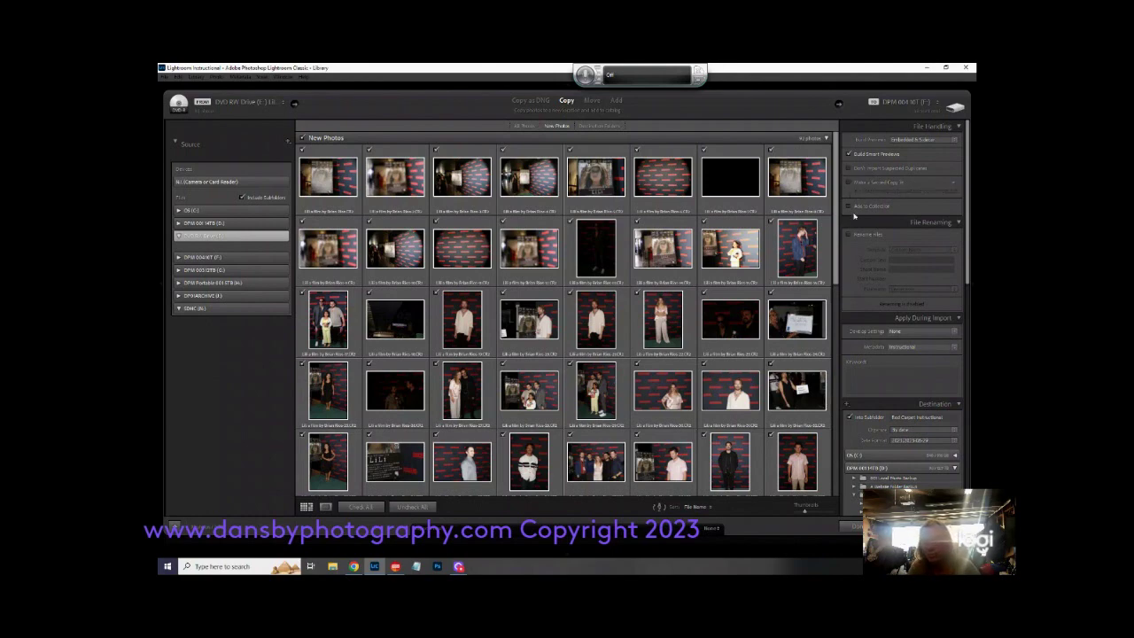
Tick Add to Collection and choose Create Collection from its + menu.
{"action": "left_click", "coordinate": [848, 206]}
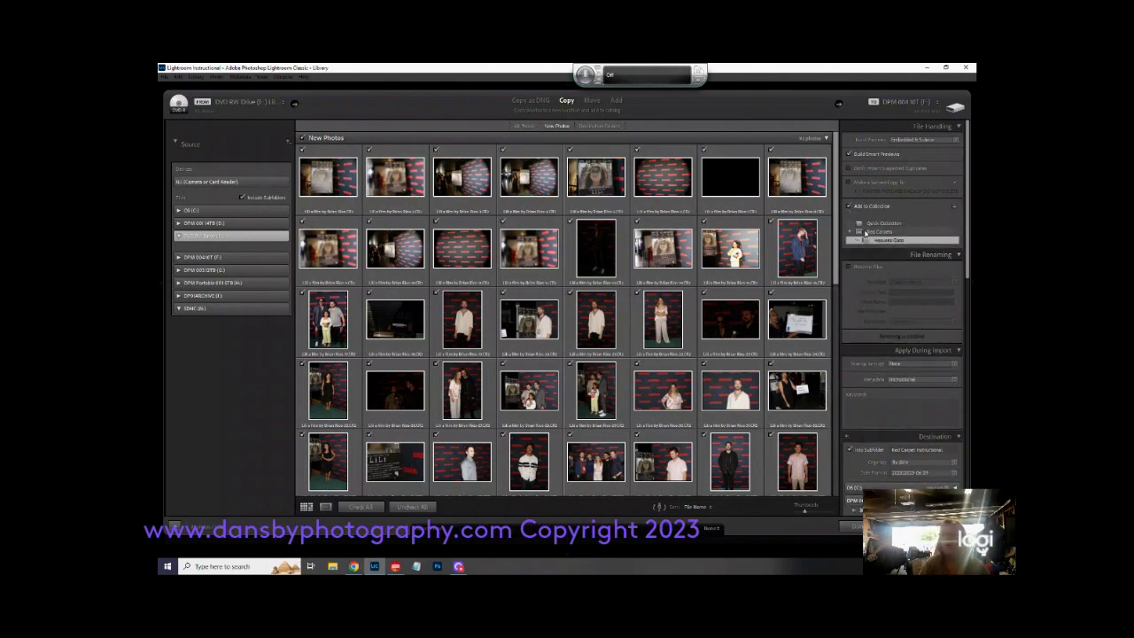
{"action": "left_click", "coordinate": [954, 209]}
{"action": "left_click", "coordinate": [950, 218]}
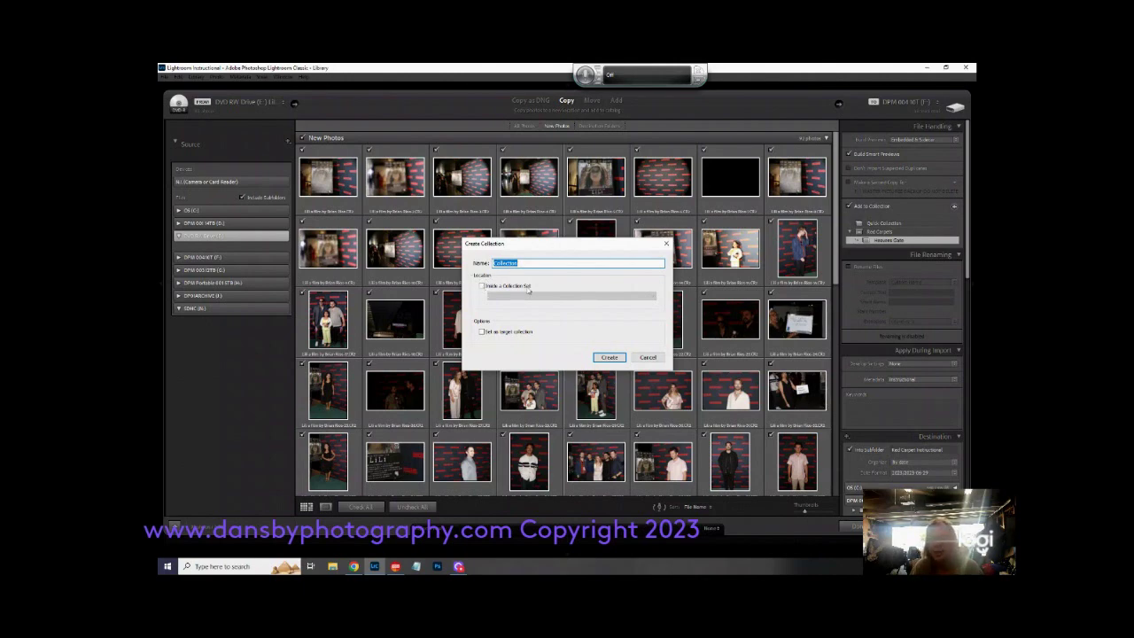
Try nesting the collection in the Red Carpets set, then untick it and cancel.
{"action": "left_click", "coordinate": [482, 288]}
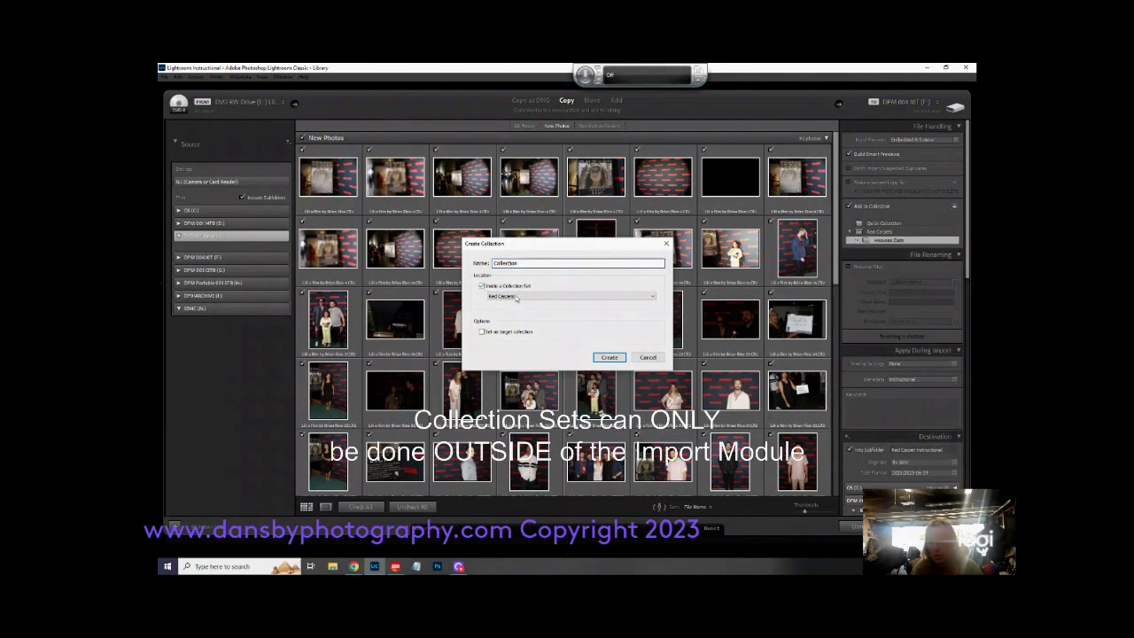
{"action": "left_click", "coordinate": [517, 297]}
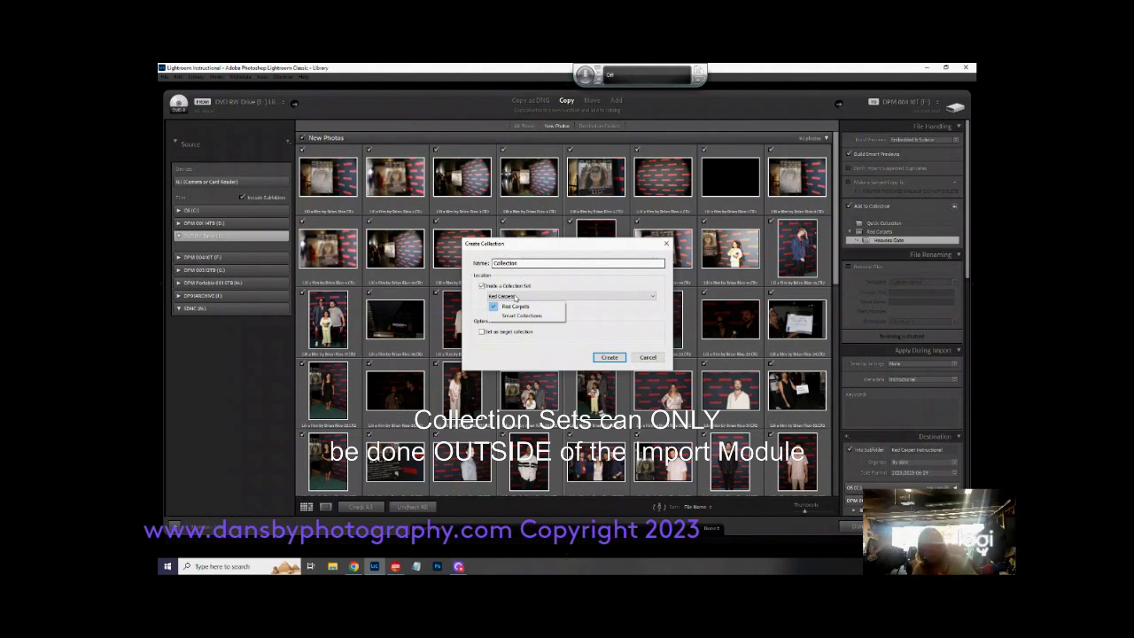
{"action": "left_click", "coordinate": [556, 279]}
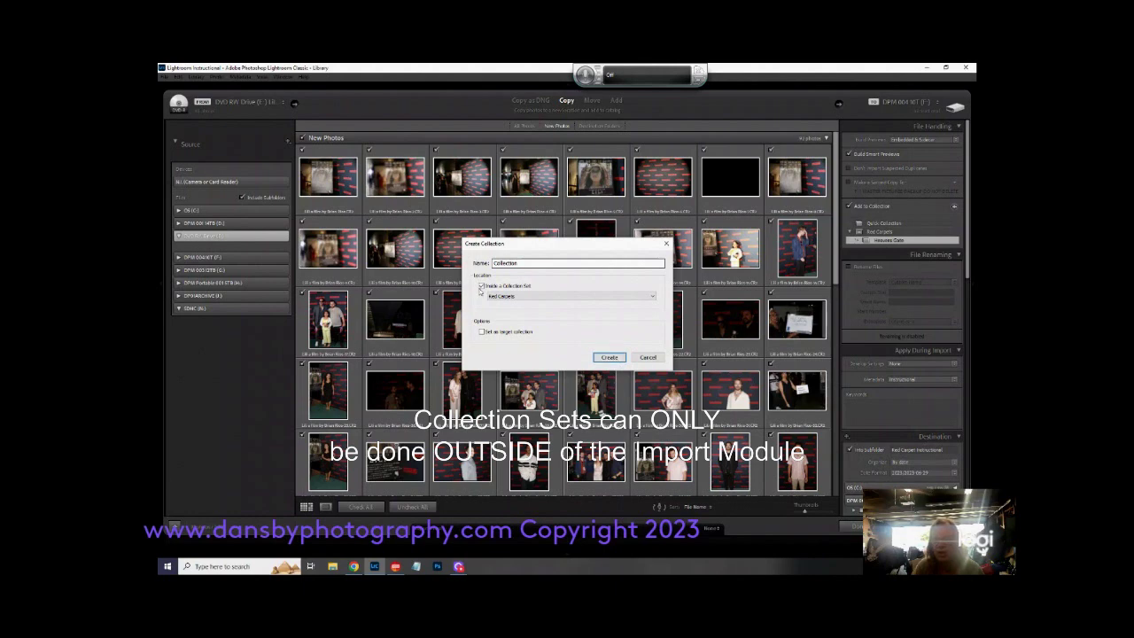
{"action": "left_click", "coordinate": [481, 286]}
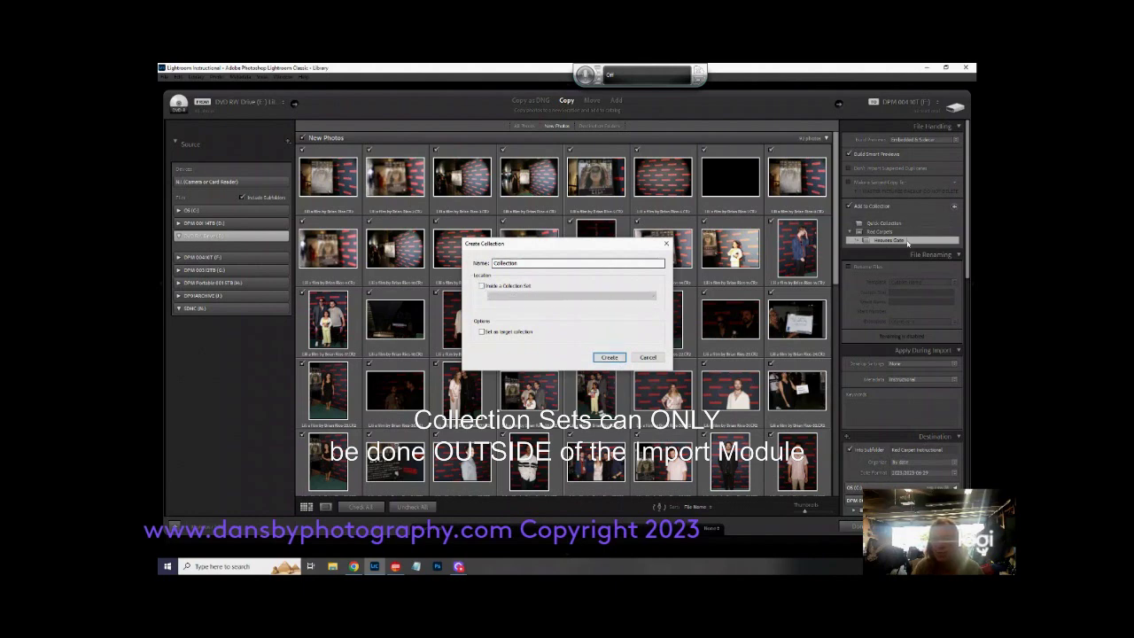
{"action": "left_click", "coordinate": [648, 358]}
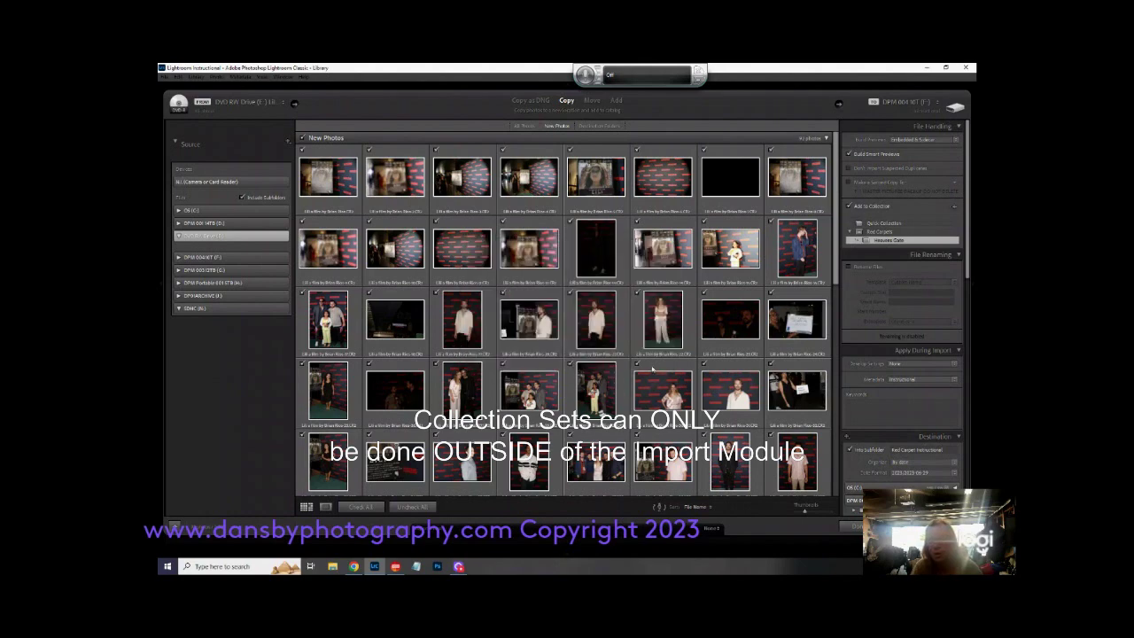
{"action": "left_click", "coordinate": [852, 267]}
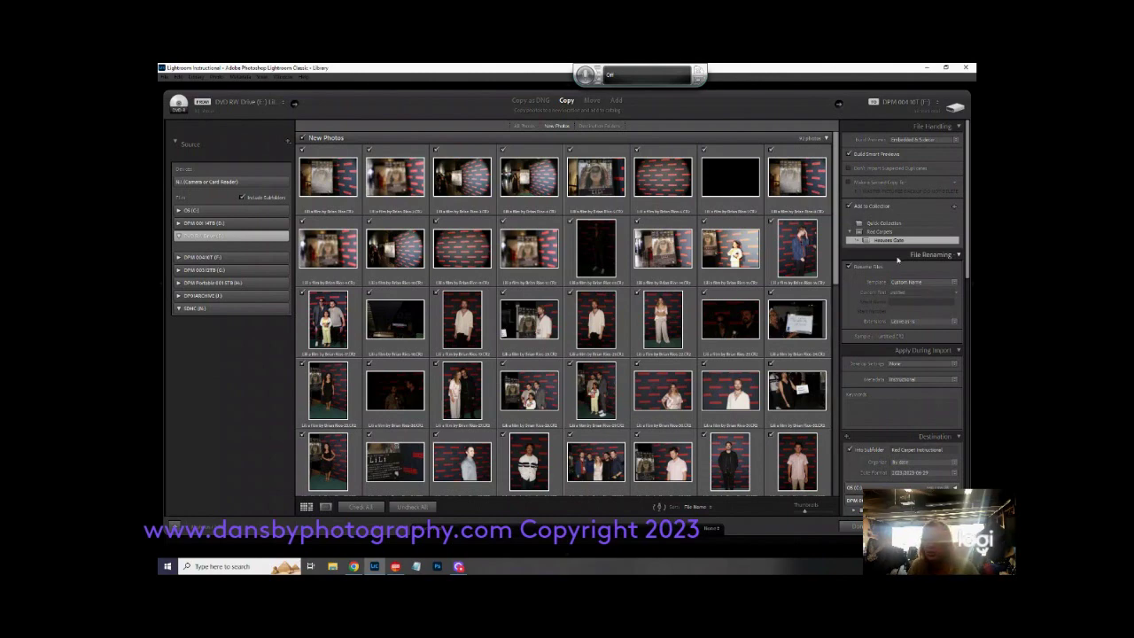
{"action": "left_click", "coordinate": [847, 267]}
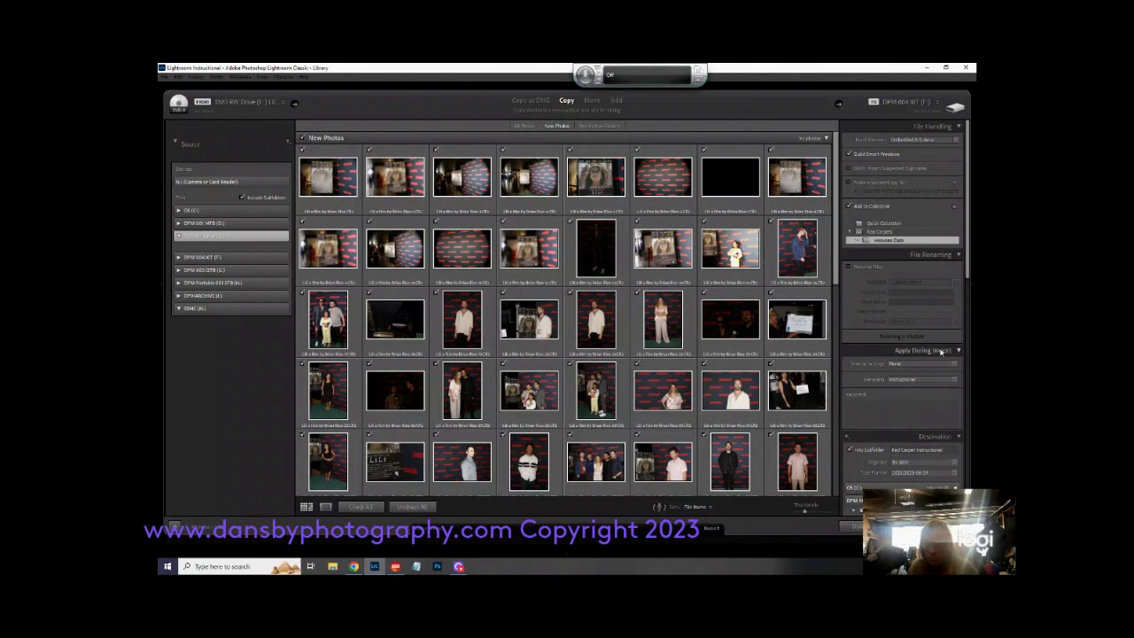
{"action": "left_click", "coordinate": [930, 364]}
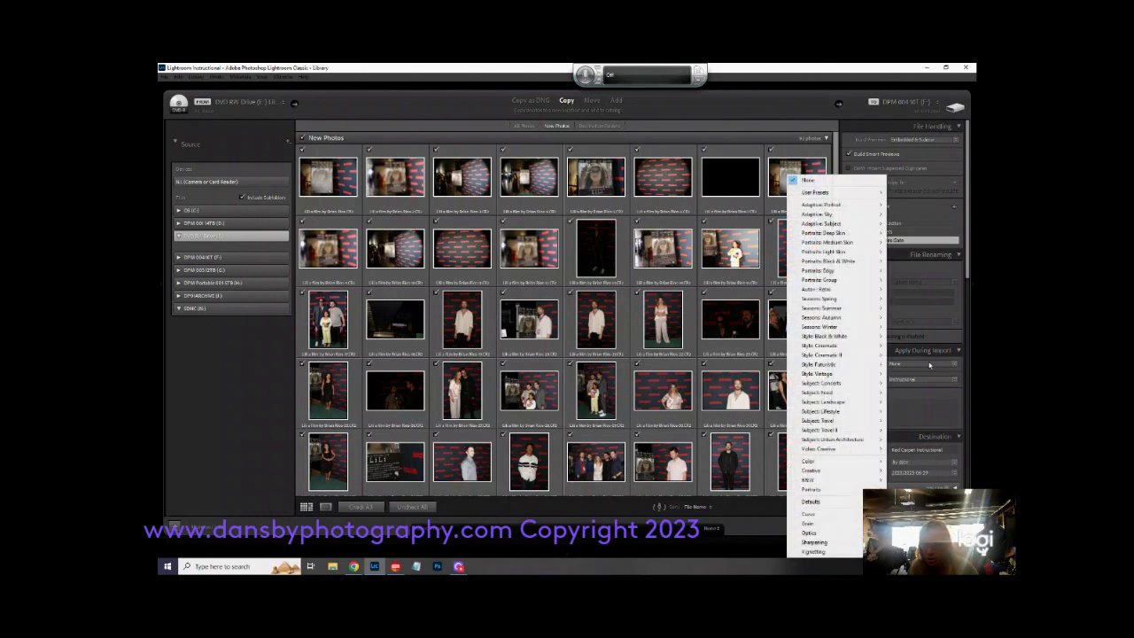
{"action": "left_click", "coordinate": [923, 420]}
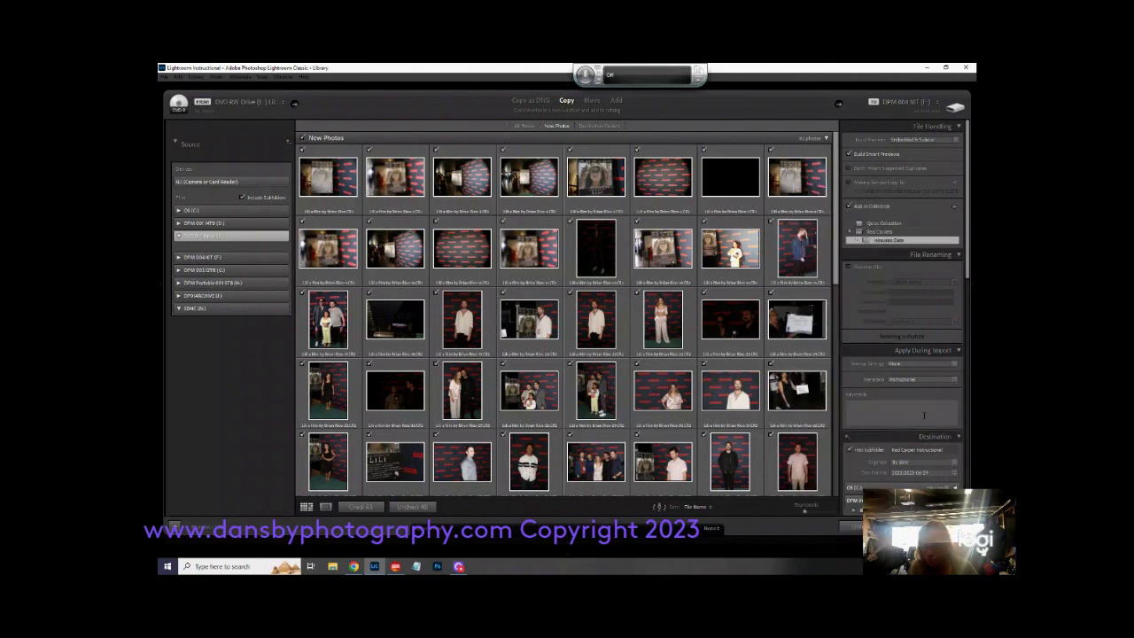
{"action": "left_click", "coordinate": [915, 380]}
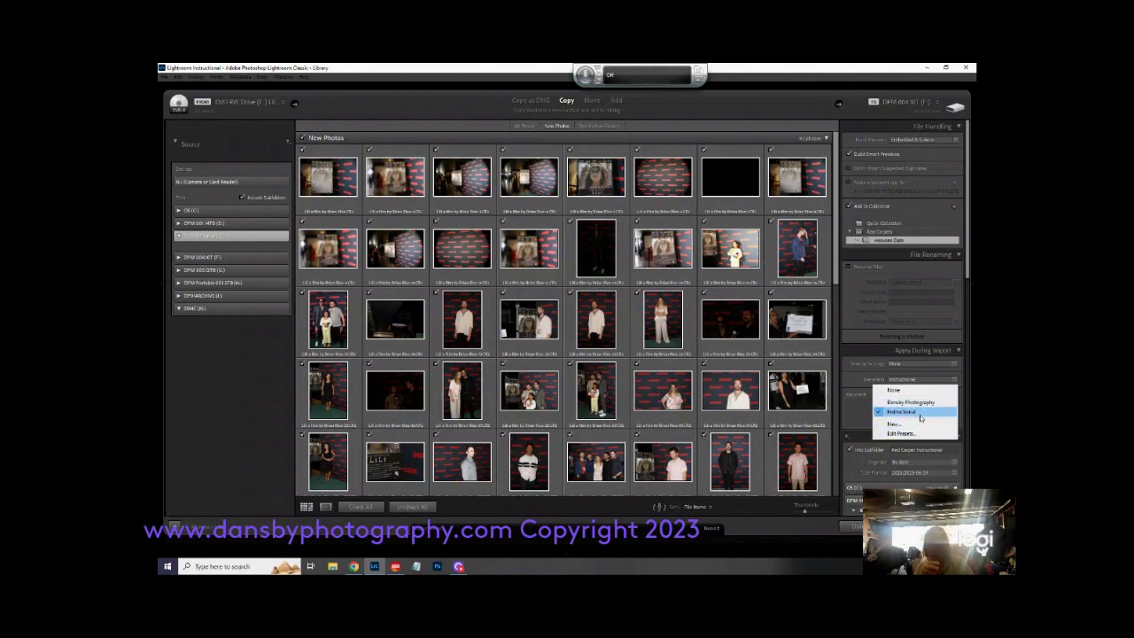
{"action": "left_click", "coordinate": [857, 417]}
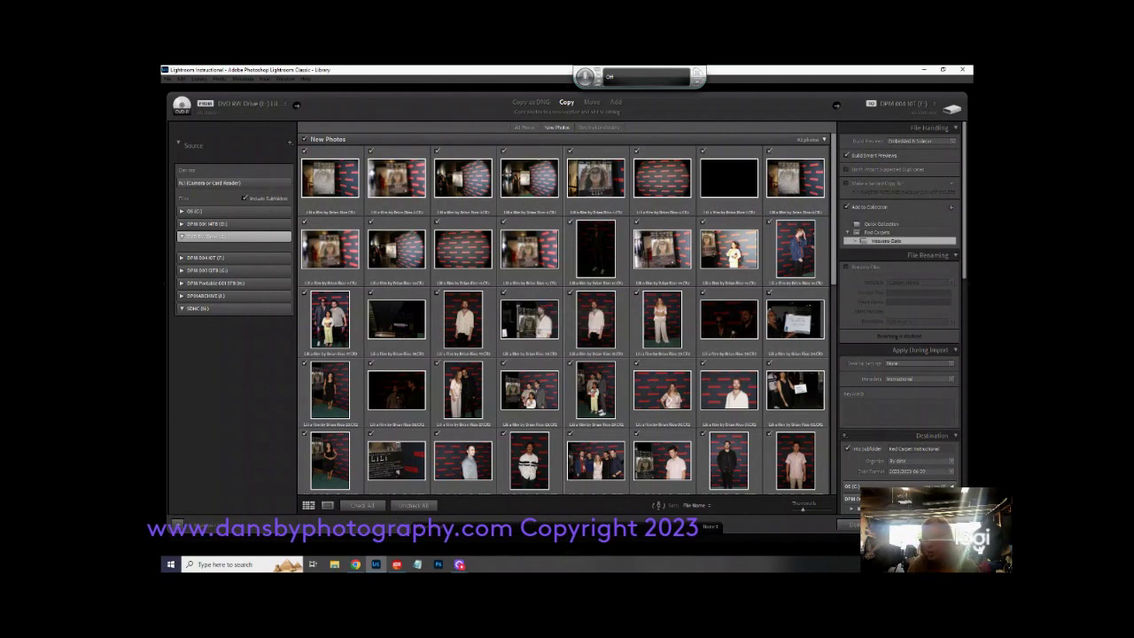
Shrink the Library thumbnails so all four imported photos fit in one row.
{"action": "scroll", "coordinate": [867, 464], "scroll_direction": "down", "scroll_amount": 2}
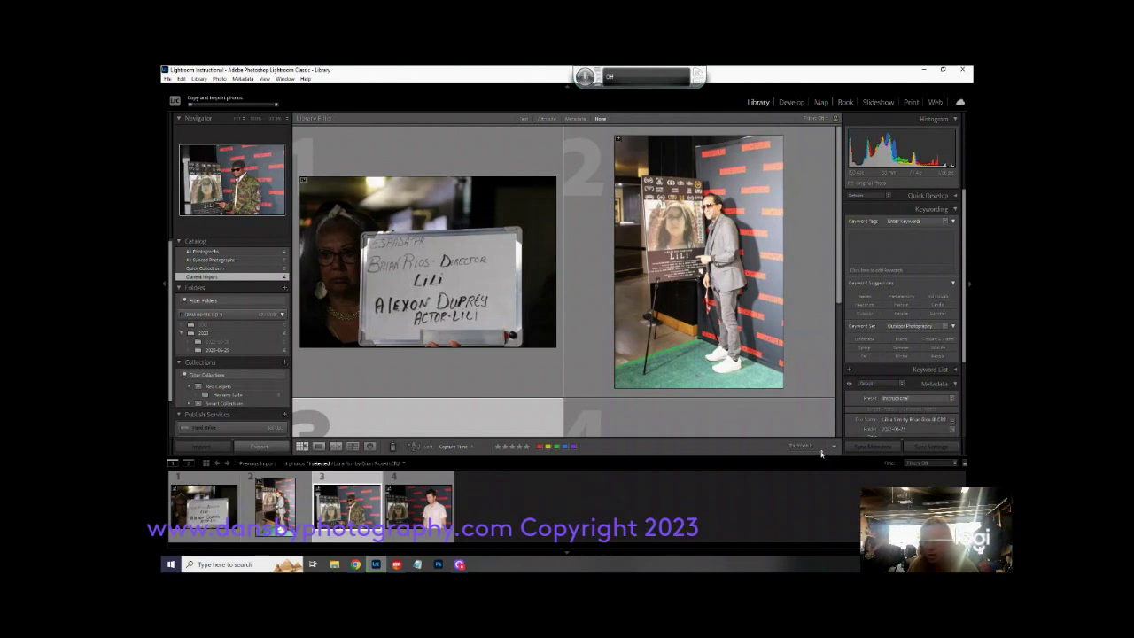
{"action": "left_click_drag", "start_coordinate": [823, 454], "coordinate": [807, 453]}
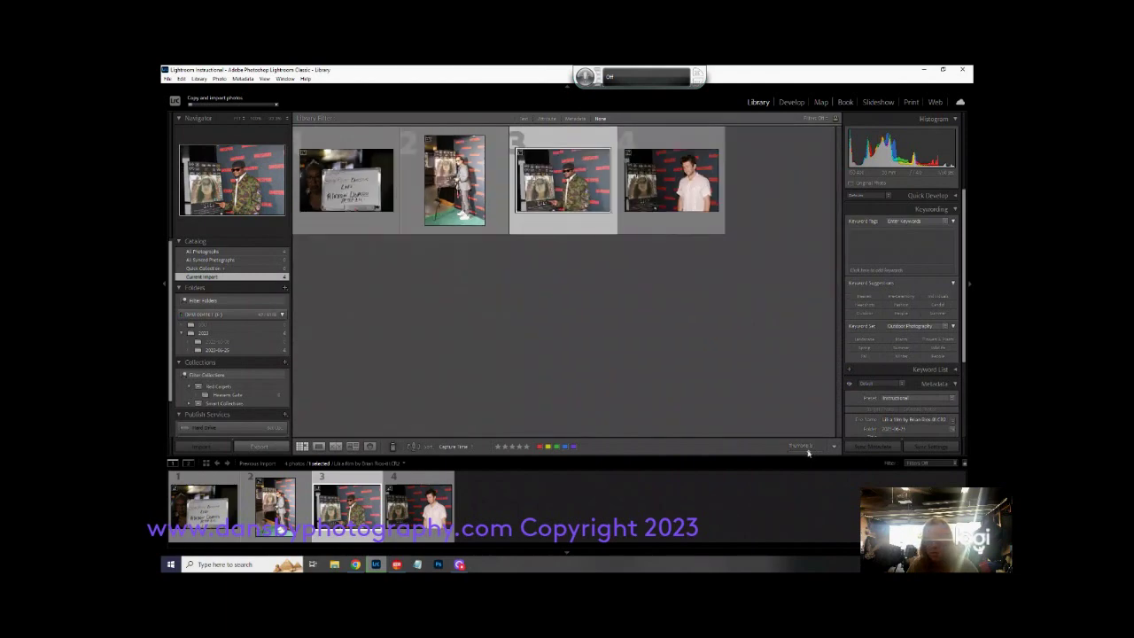
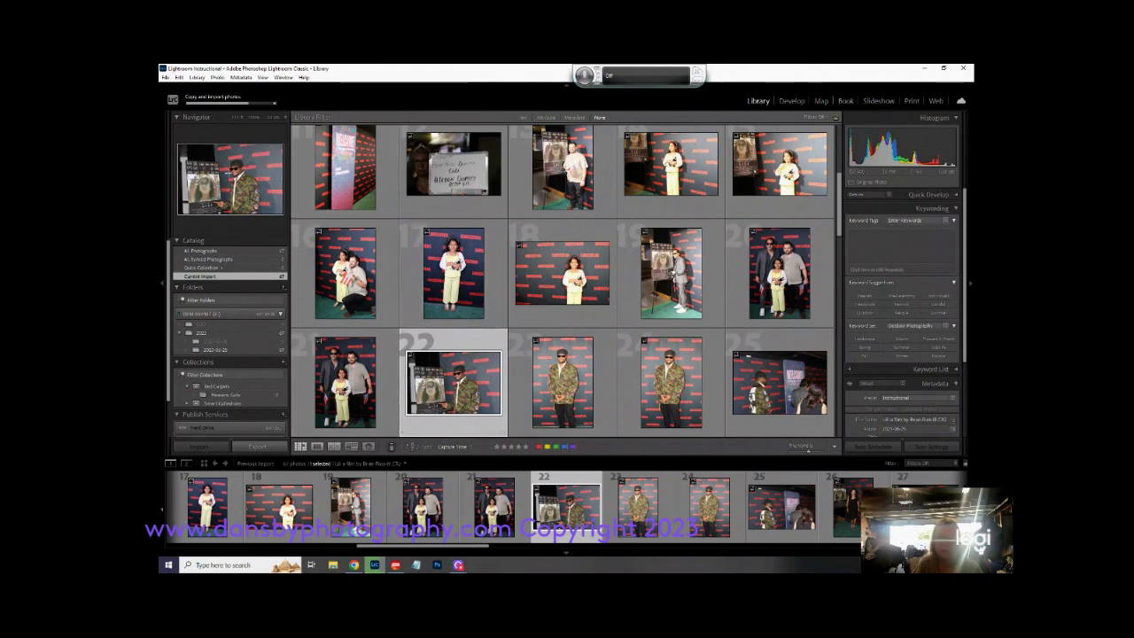
Inspect the WELCOME banner photo enlarged, zooming in and panning down to the #dwfla text.
{"action": "left_click", "coordinate": [345, 168]}
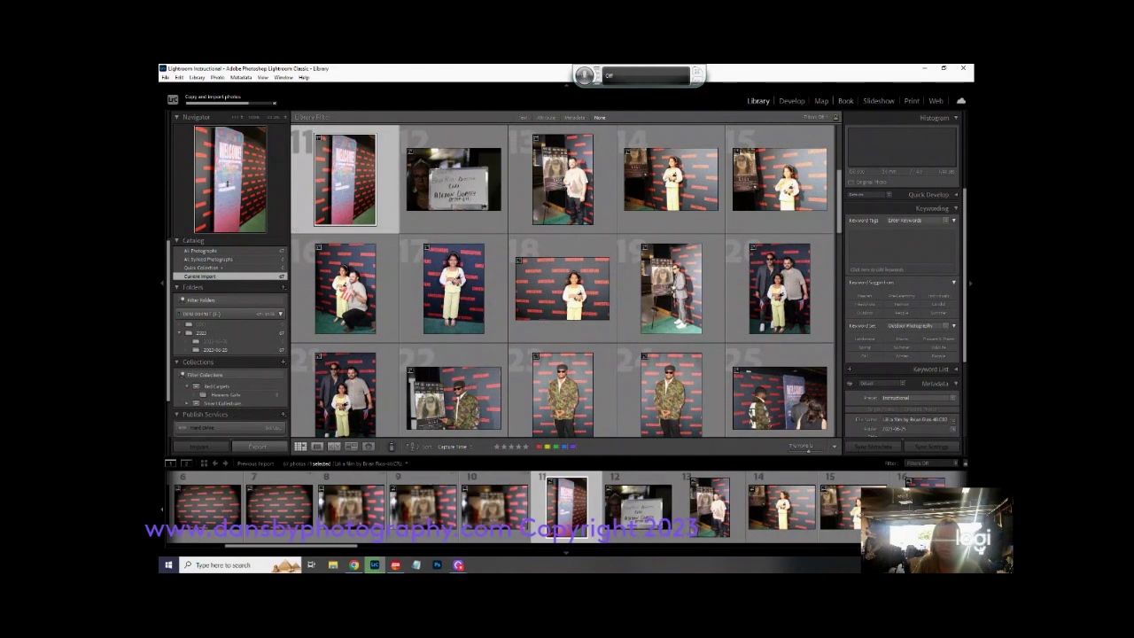
{"action": "left_click", "coordinate": [245, 150]}
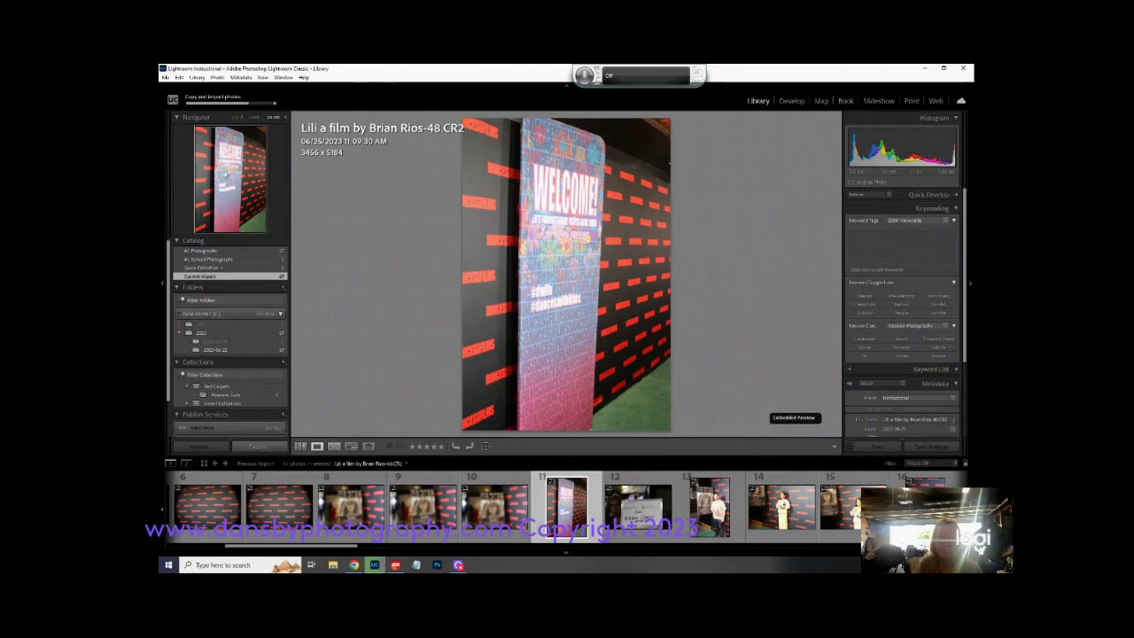
{"action": "left_click", "coordinate": [225, 171]}
{"action": "left_click_drag", "start_coordinate": [223, 162], "coordinate": [234, 197]}
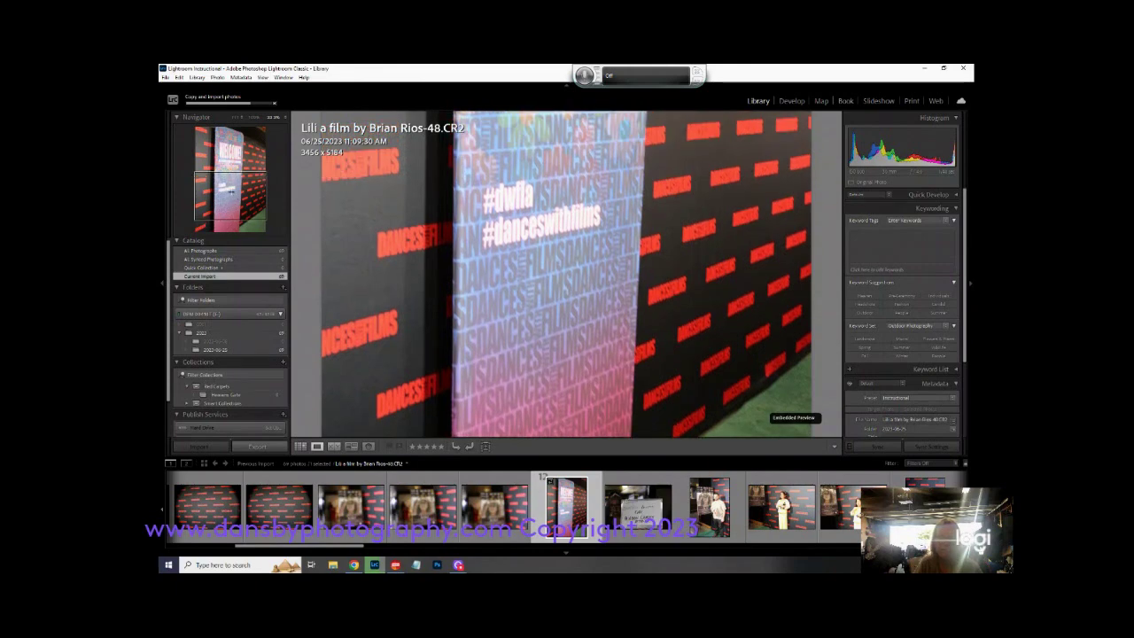
{"action": "left_click_drag", "start_coordinate": [232, 189], "coordinate": [231, 186]}
{"action": "left_click", "coordinate": [428, 259]}
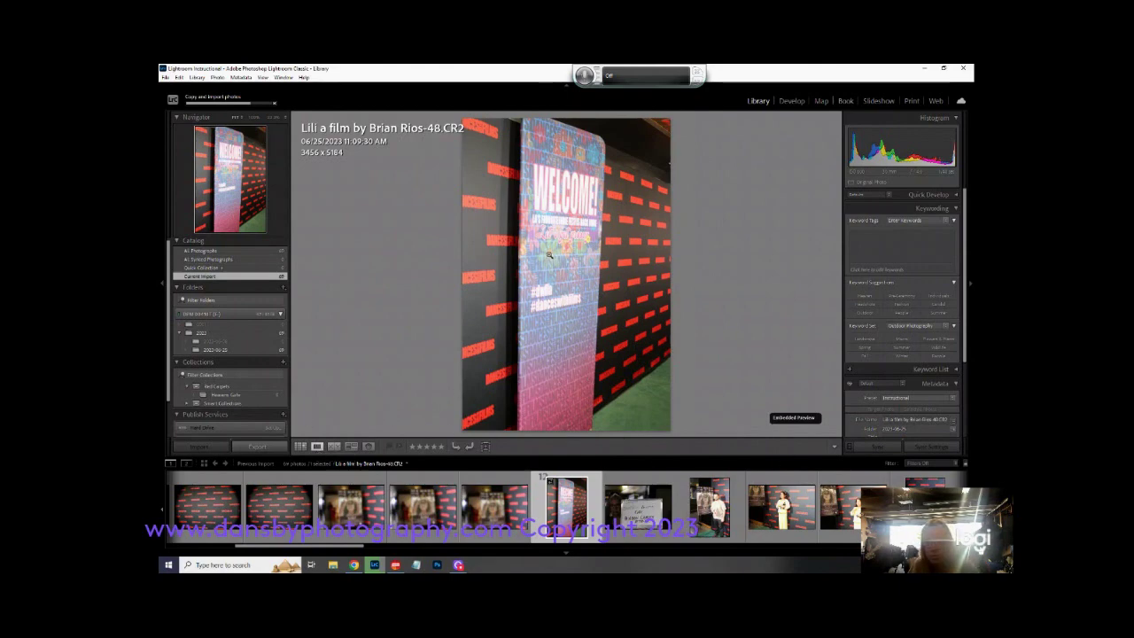
Survey the banner photo with the next shots, adding photos through number 15 plus two more.
{"action": "left_click", "coordinate": [301, 447]}
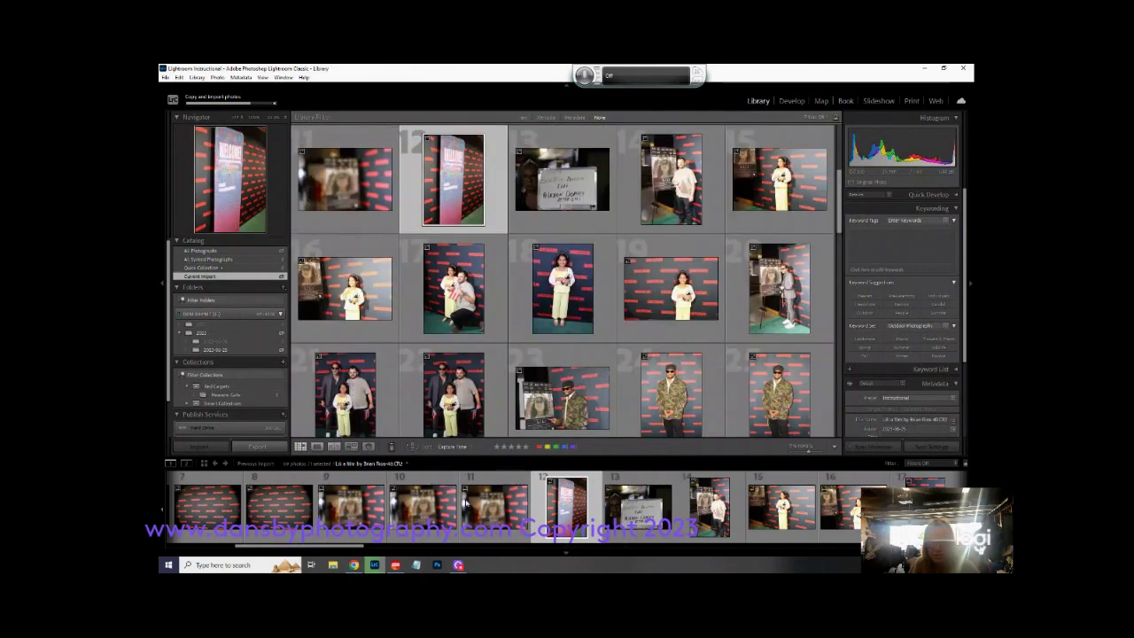
{"action": "left_click", "coordinate": [333, 448]}
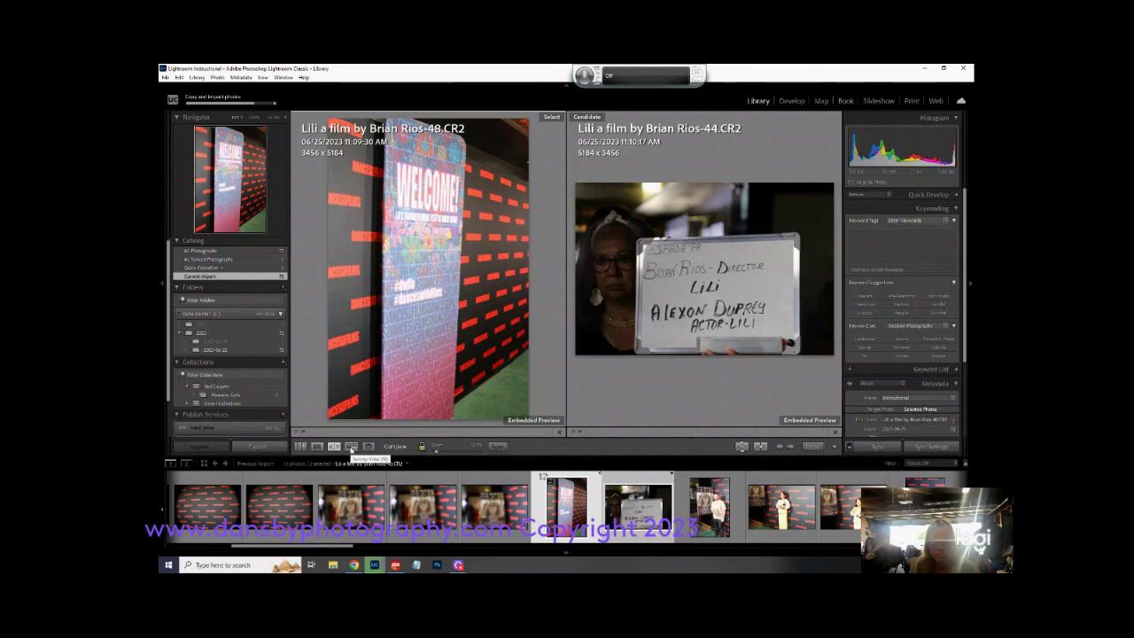
{"action": "left_click", "coordinate": [351, 448]}
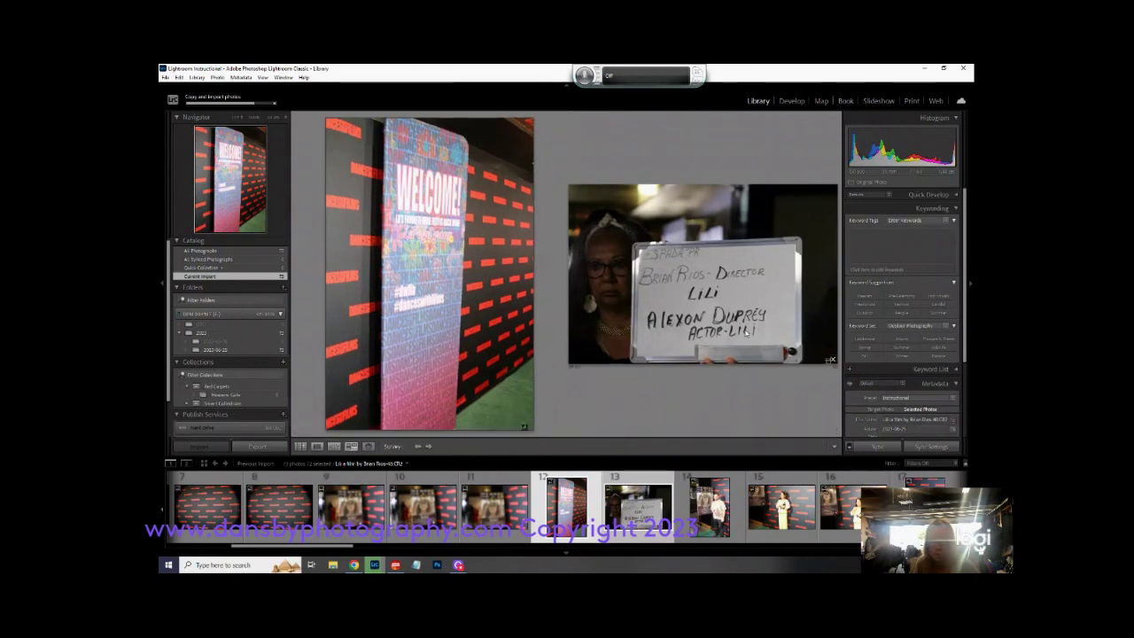
{"action": "left_click", "coordinate": [773, 514], "text": "shift"}
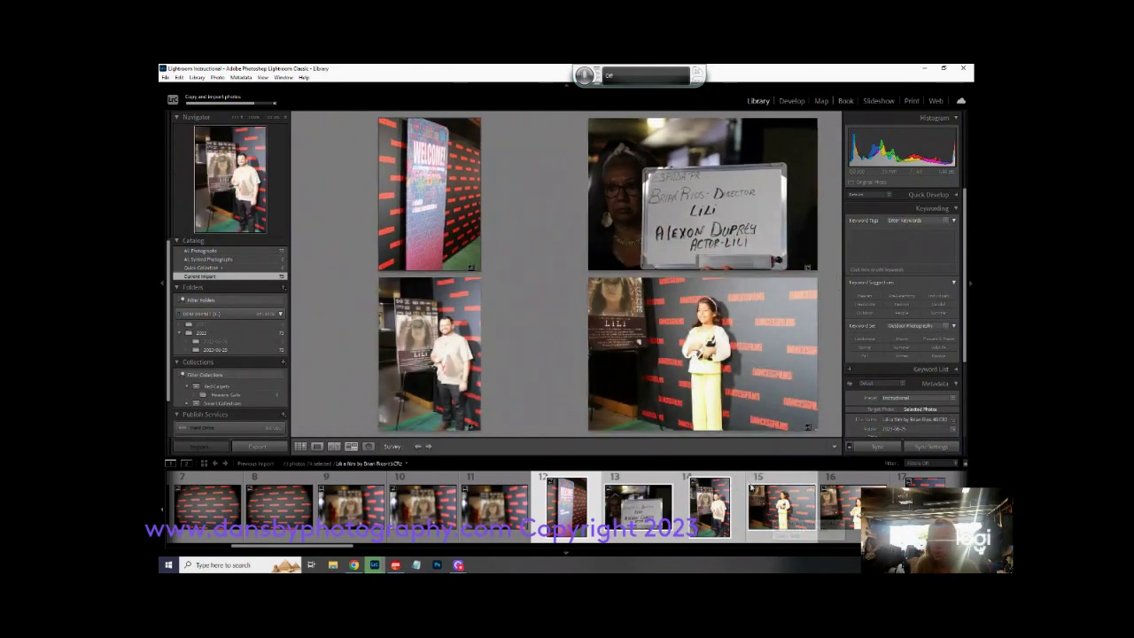
{"action": "left_click", "coordinate": [921, 505], "text": "shift"}
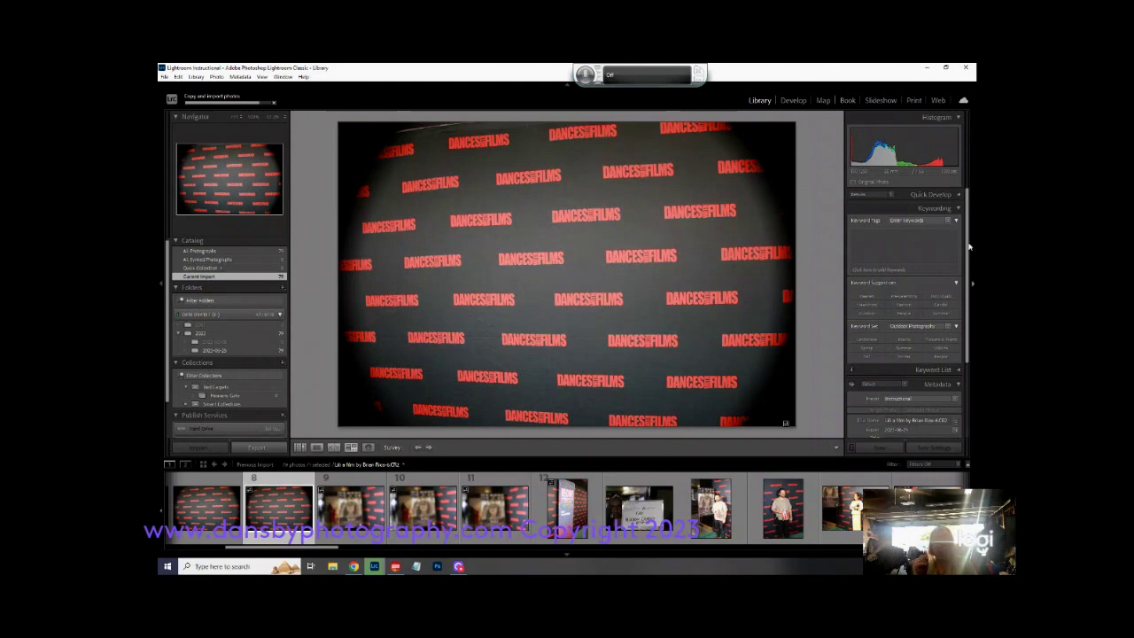
Change the Keywording panel's keyword set from Outdoor Photography to Portrait Photography.
{"action": "left_click", "coordinate": [937, 209]}
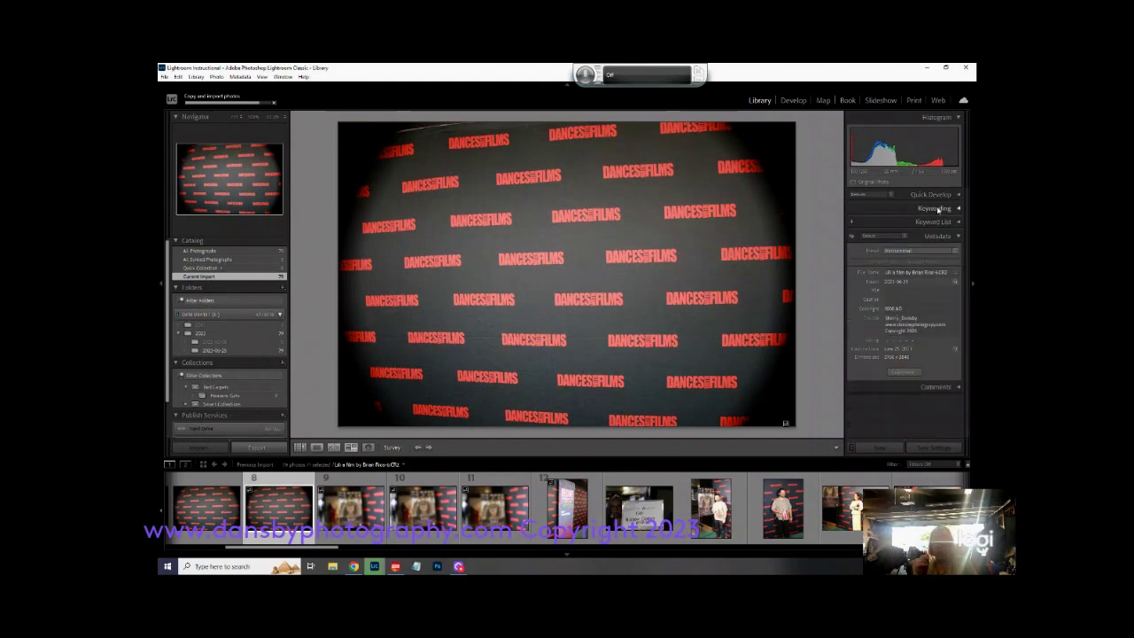
{"action": "left_click", "coordinate": [937, 209]}
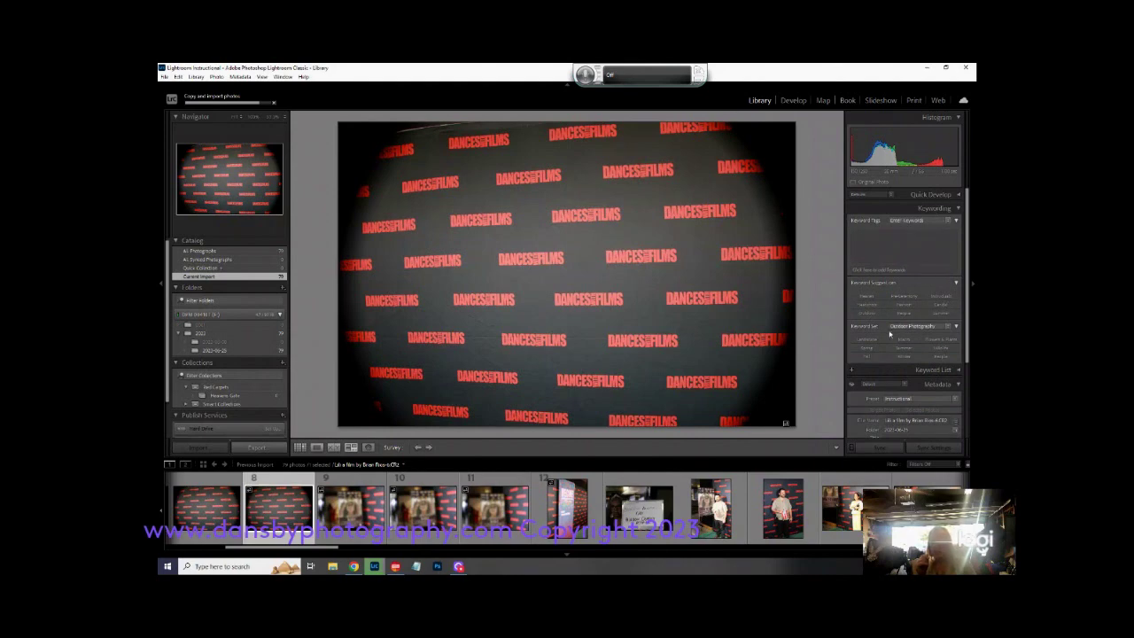
{"action": "left_click", "coordinate": [916, 327]}
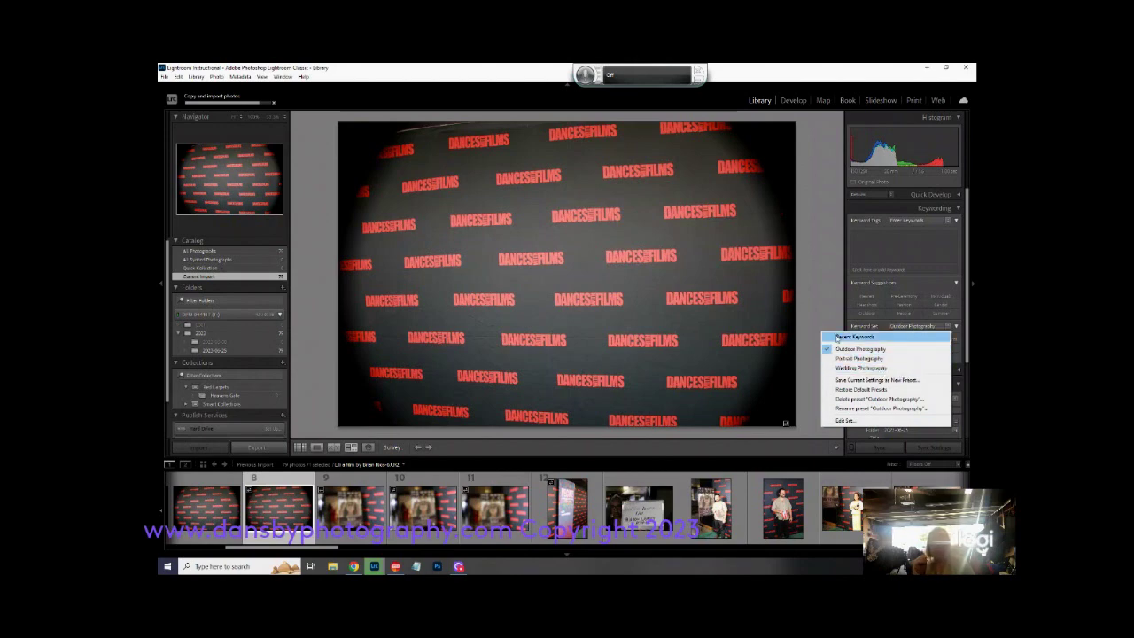
{"action": "left_click", "coordinate": [822, 221]}
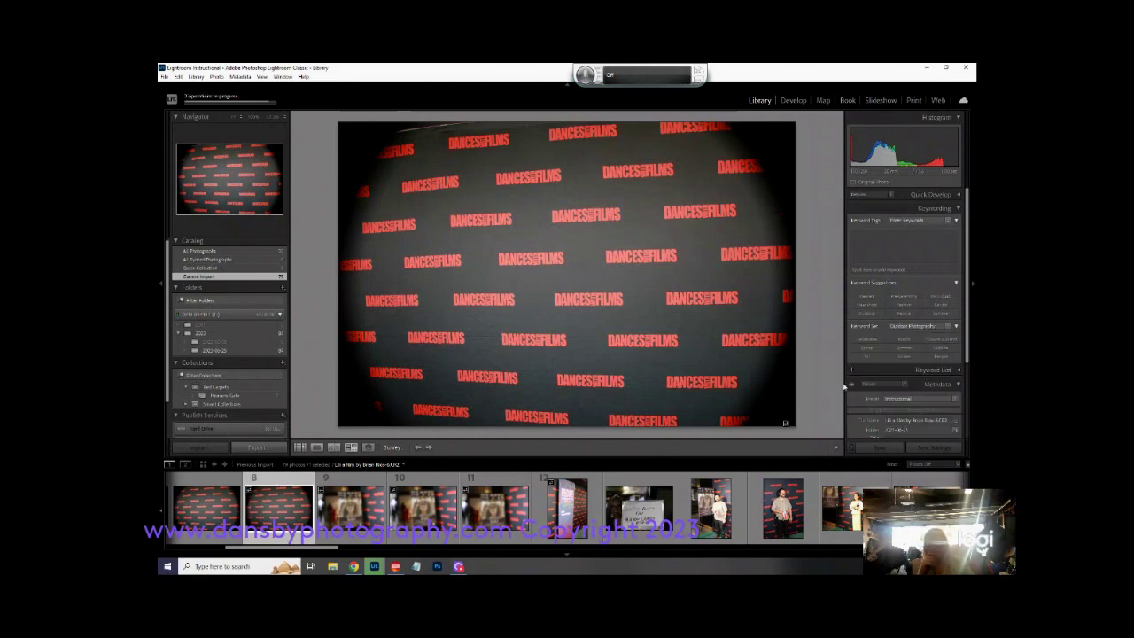
{"action": "left_click", "coordinate": [914, 329]}
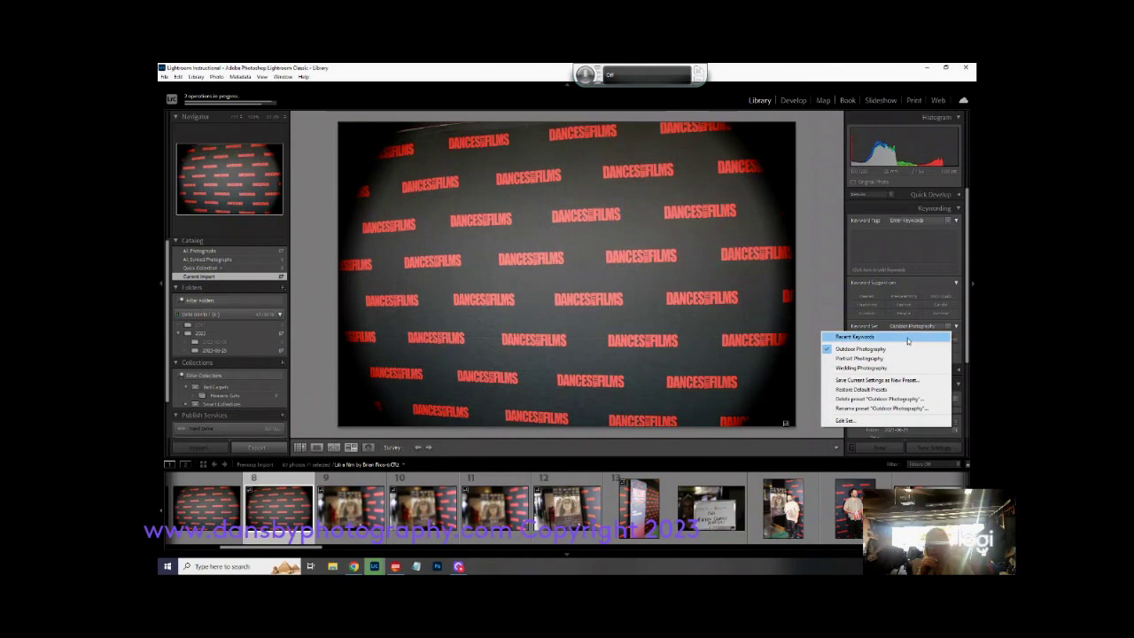
{"action": "left_click", "coordinate": [900, 359]}
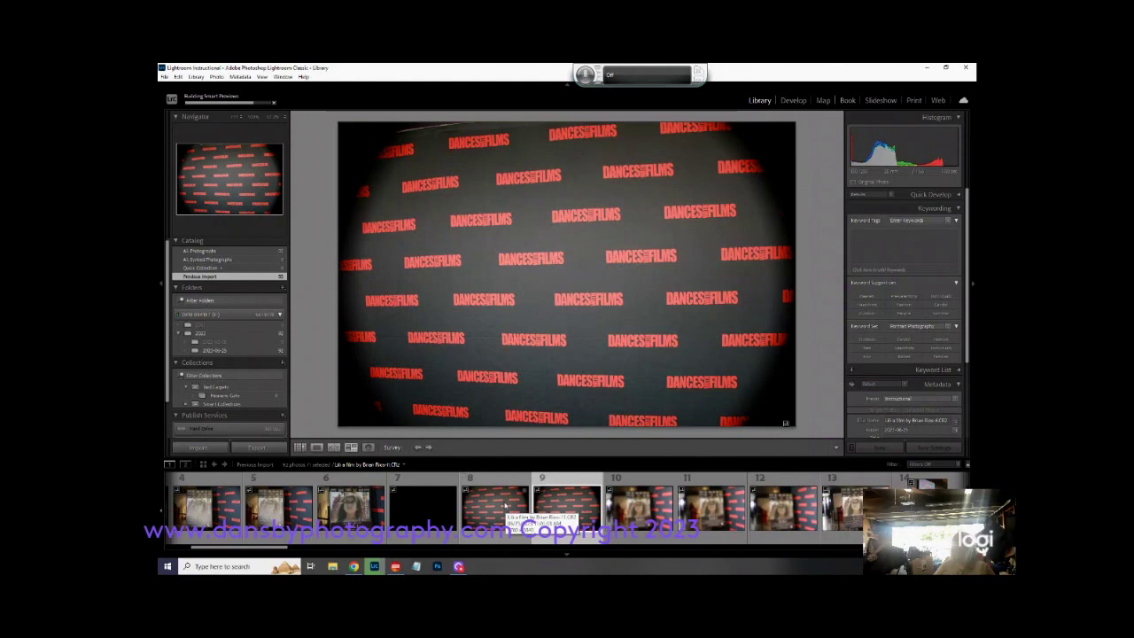
Select backdrop photo 8 and acknowledge the finished smart previews for the 92 photos.
{"action": "left_click", "coordinate": [498, 507]}
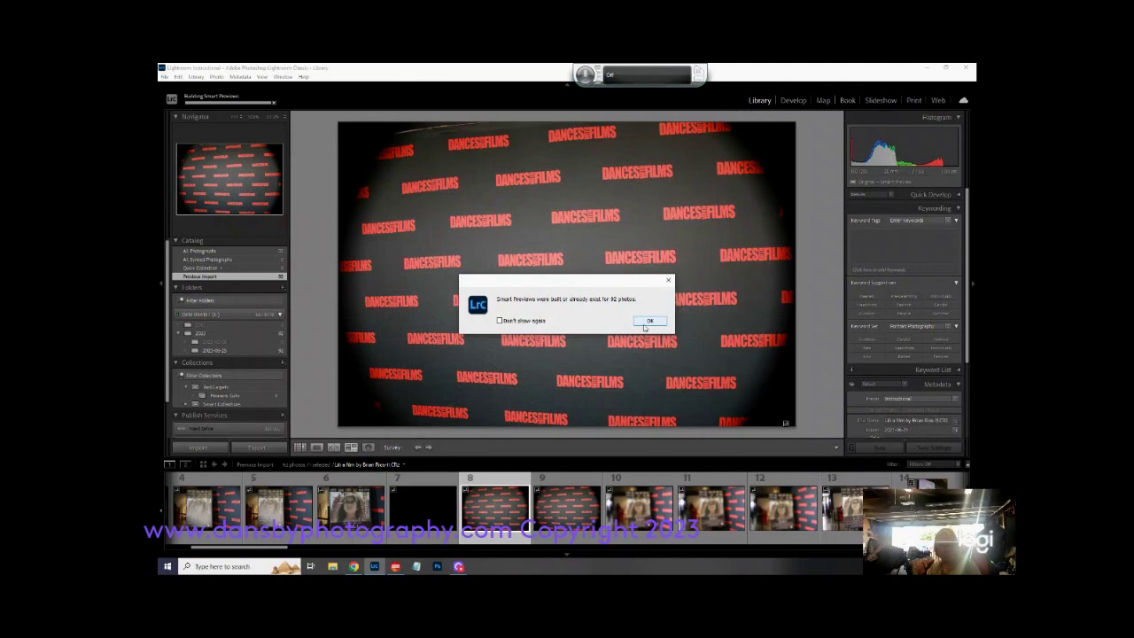
{"action": "left_click", "coordinate": [643, 324]}
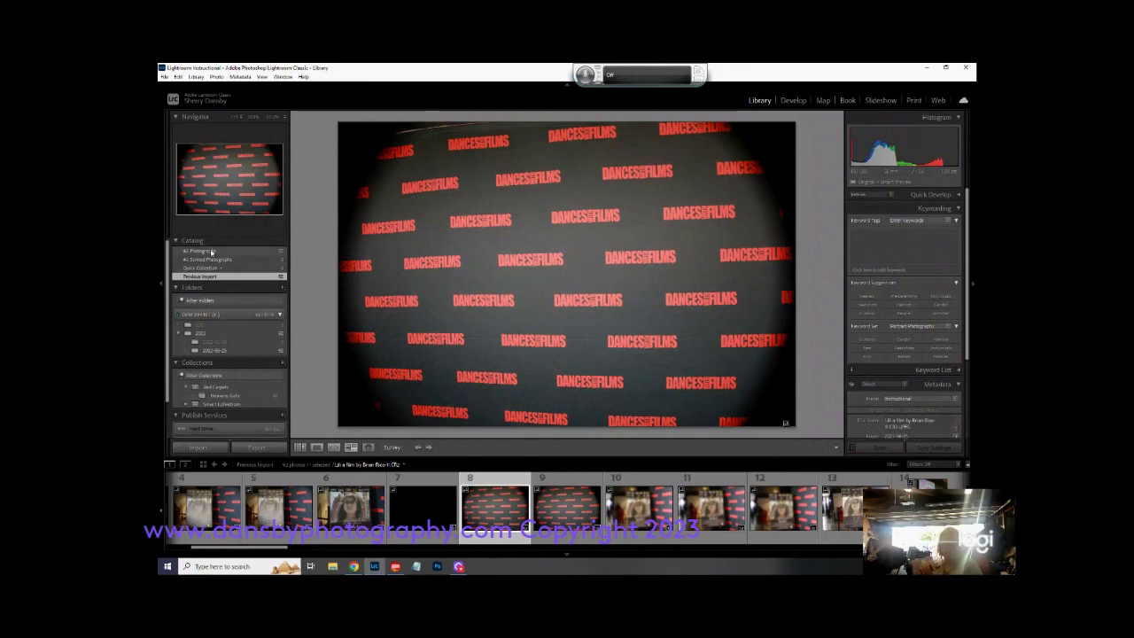
Browse All Photographs and the Heavens Gate collection, ending on the 2023 folder's photos.
{"action": "left_click", "coordinate": [211, 253]}
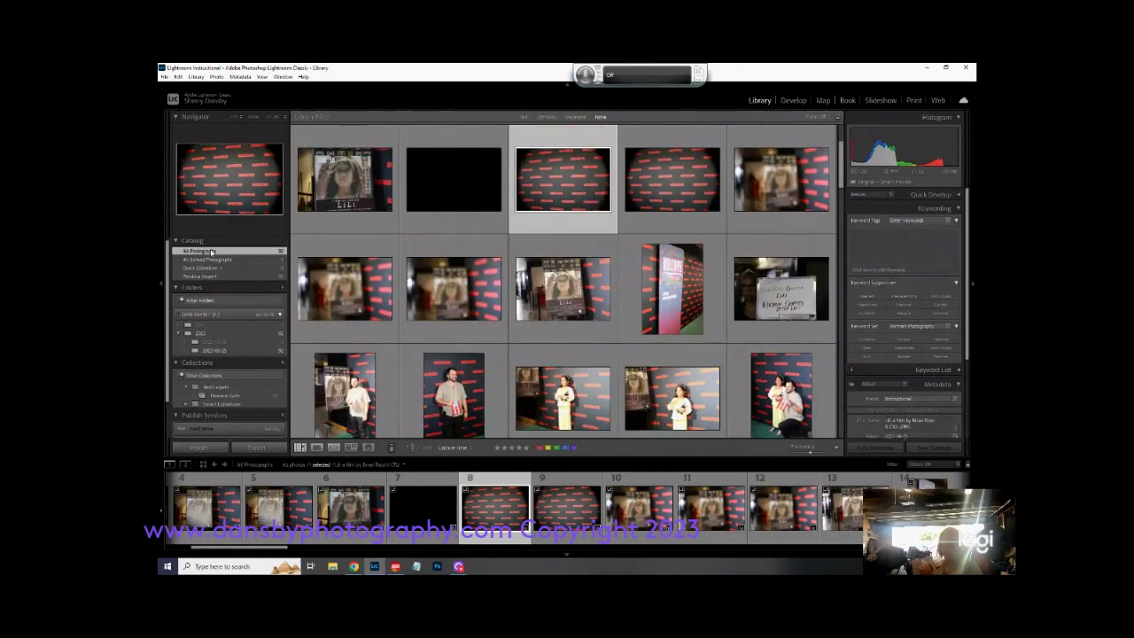
{"action": "left_click", "coordinate": [231, 395]}
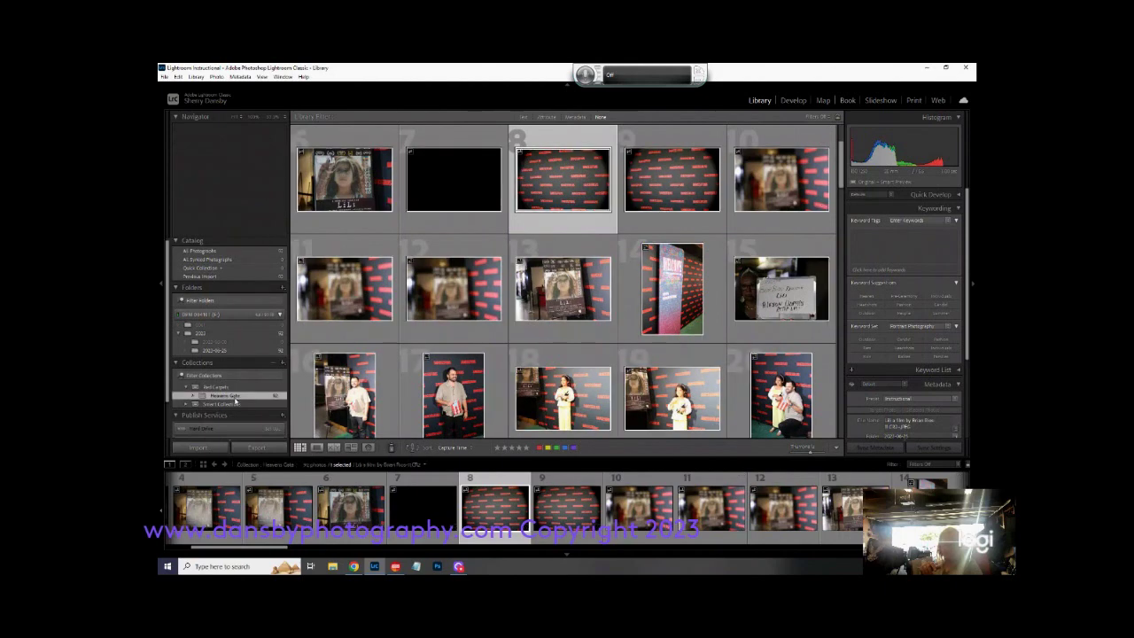
{"action": "left_click", "coordinate": [219, 335]}
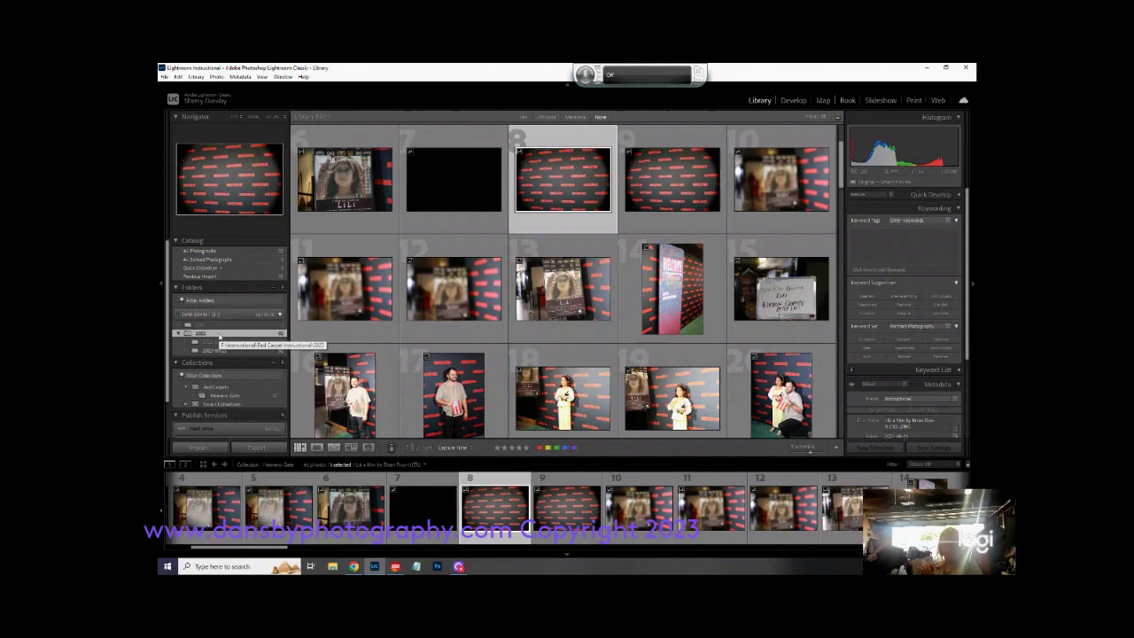